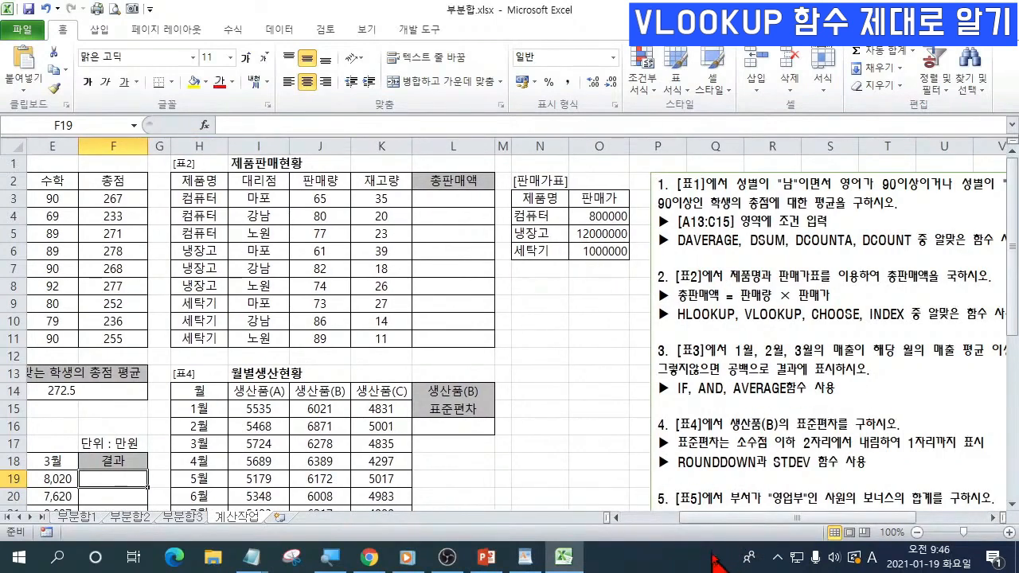
Step: Select cell L3, the first 총판매액 cell of the 제품판매현황 table
left_click_drag(744, 523, 778, 527)
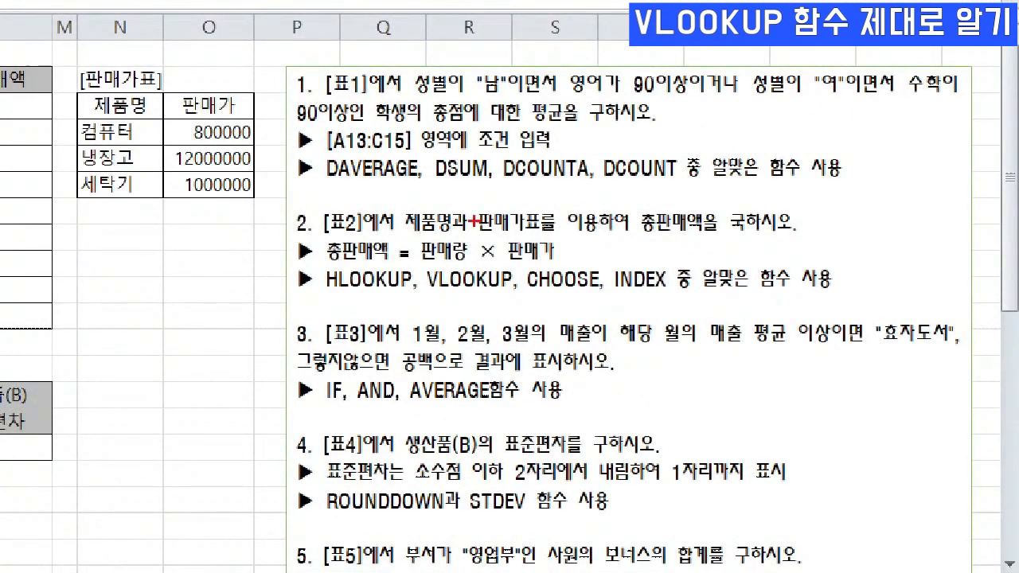
mouse_move(62, 64)
left_mouse_down()
mouse_move(88, 139)
mouse_move(275, 213)
left_mouse_up()
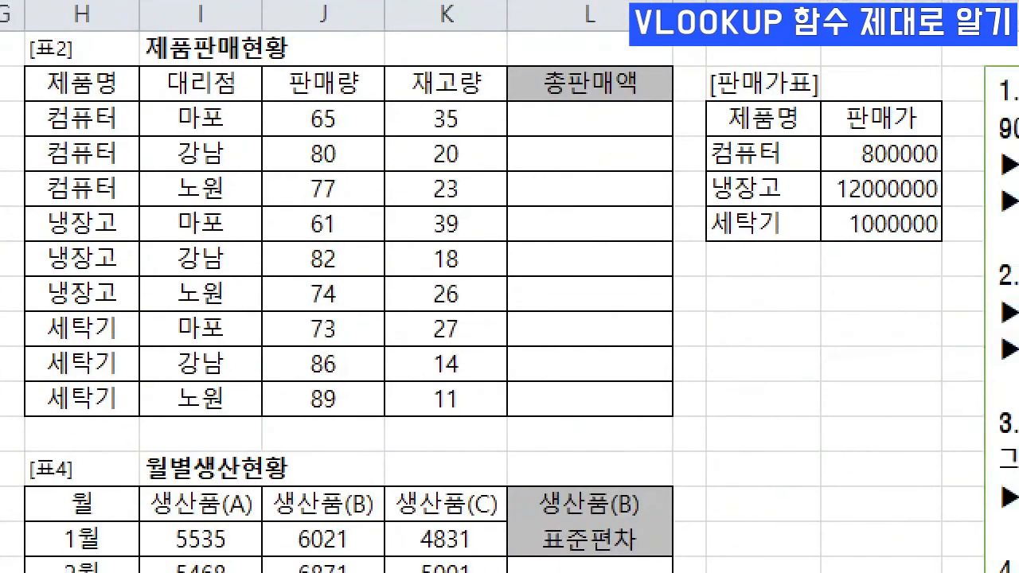
left_click_drag(284, 132, 364, 132)
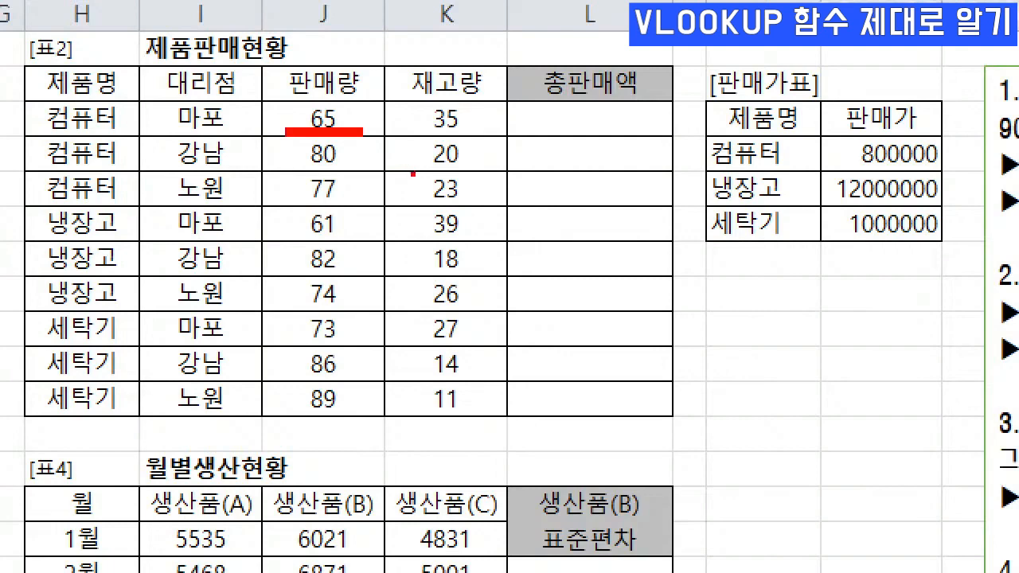
key("Escape")
left_click(351, 203)
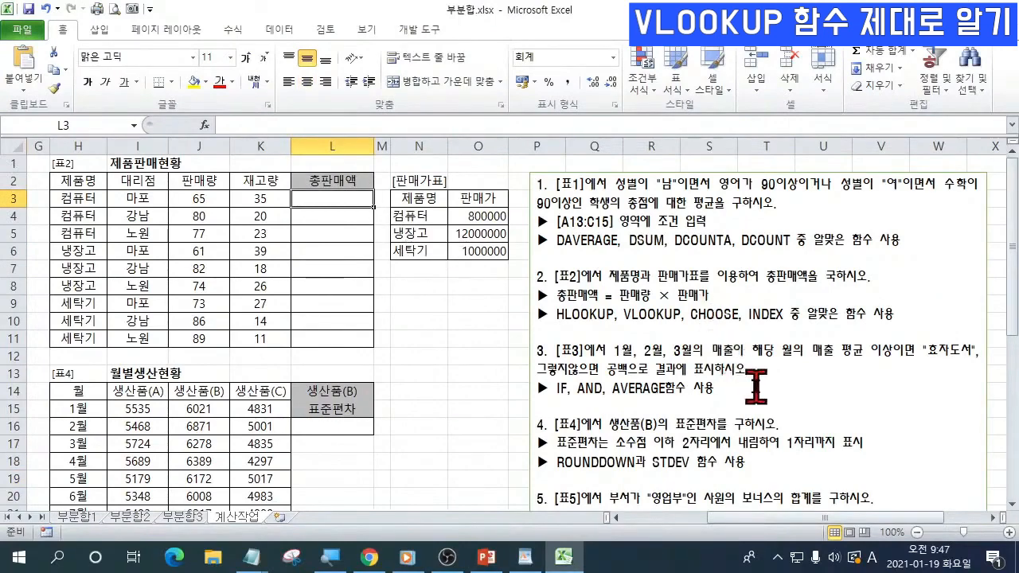
Step: Examine task 2's calculation rule and its list of candidate functions in the instructions
key("ctrl+1")
left_click(510, 286)
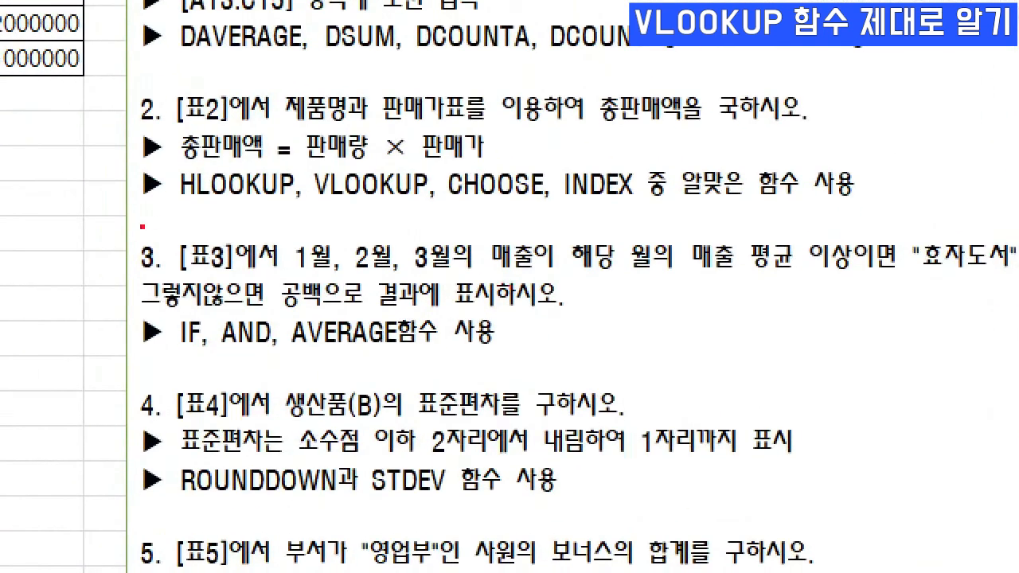
left_click_drag(164, 211, 669, 211)
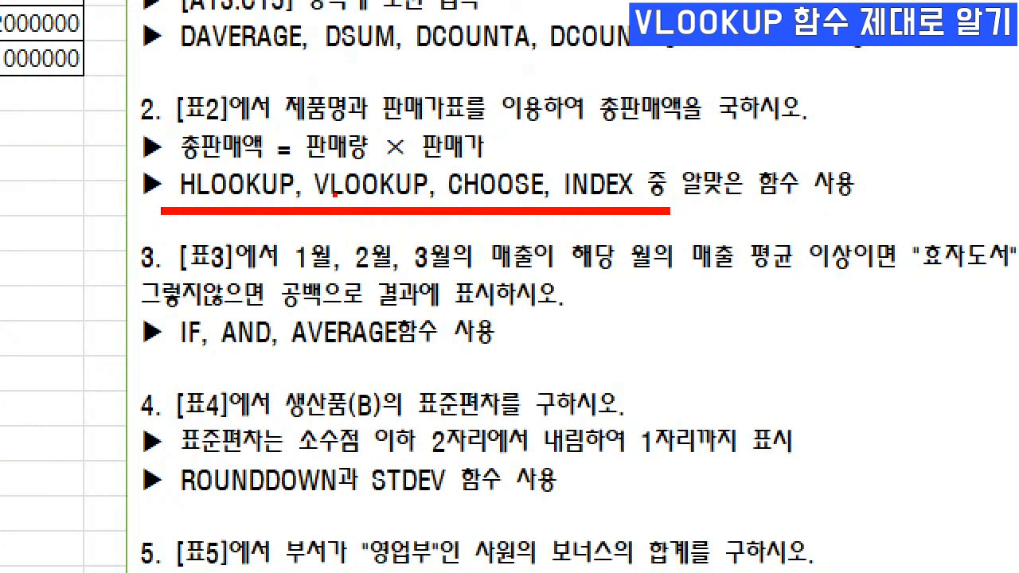
left_click_drag(173, 200, 192, 199)
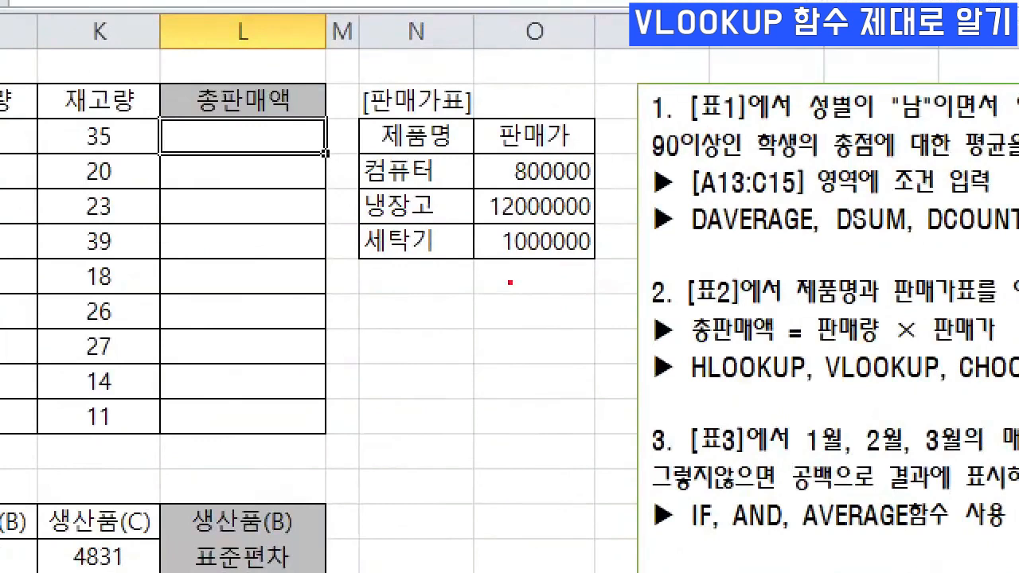
Step: Annotate the screen with a boxed row-wise layout of 제품명 above 판매가, and underline VLOOKUP in task 2
left_click_drag(421, 78, 414, 120)
left_click_drag(525, 77, 523, 113)
left_click_drag(686, 385, 709, 384)
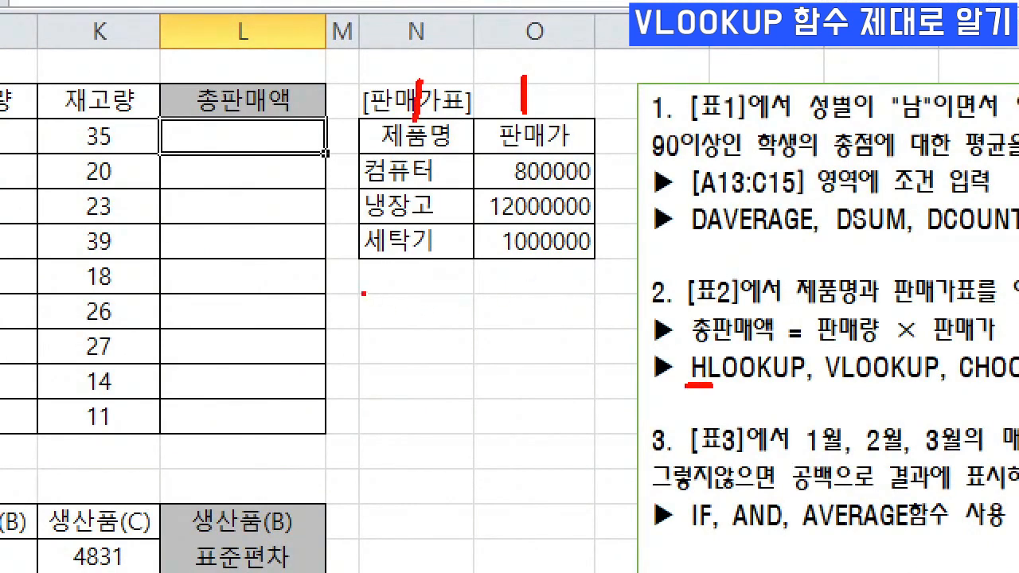
mouse_move(370, 300)
left_mouse_down()
mouse_move(398, 307)
mouse_move(380, 337)
left_mouse_up()
left_click_drag(402, 317, 407, 337)
mouse_move(418, 306)
left_mouse_down()
mouse_move(437, 309)
mouse_move(430, 337)
left_mouse_up()
left_click_drag(447, 296, 445, 362)
mouse_move(460, 288)
left_mouse_down()
mouse_move(497, 280)
mouse_move(476, 306)
left_mouse_up()
mouse_move(488, 288)
left_mouse_down()
mouse_move(489, 305)
mouse_move(507, 304)
mouse_move(519, 319)
left_mouse_up()
left_click(458, 319)
left_click_drag(503, 321, 500, 347)
mouse_move(469, 344)
left_mouse_down()
mouse_move(472, 359)
mouse_move(514, 363)
left_mouse_up()
mouse_move(537, 280)
left_mouse_down()
mouse_move(534, 317)
mouse_move(562, 318)
mouse_move(594, 300)
mouse_move(598, 310)
left_mouse_up()
left_click_drag(607, 292, 610, 360)
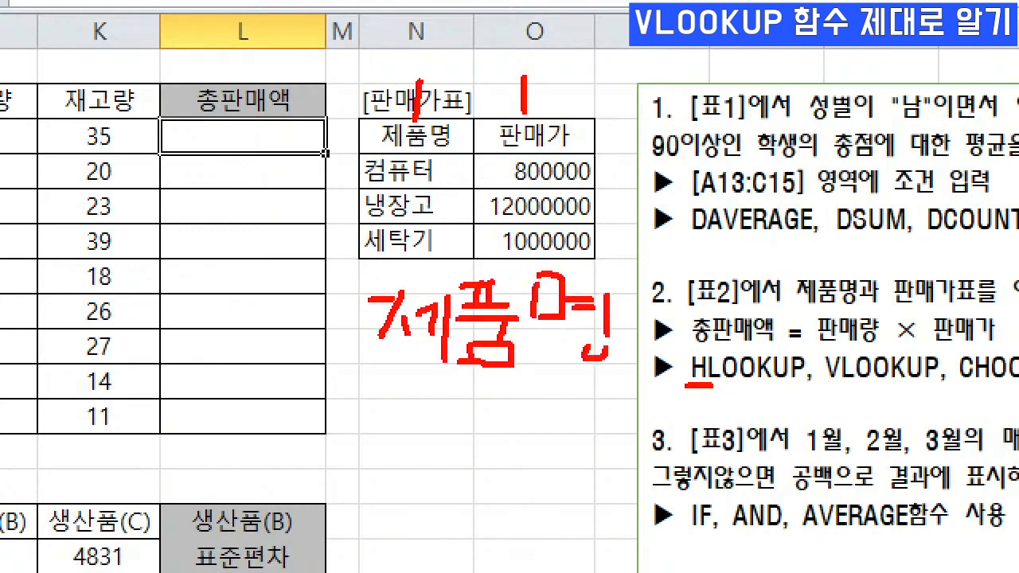
mouse_move(383, 420)
left_mouse_down()
mouse_move(427, 421)
mouse_move(387, 444)
left_mouse_up()
mouse_move(408, 424)
left_mouse_down()
mouse_move(409, 442)
mouse_move(460, 450)
left_mouse_up()
mouse_move(456, 416)
left_mouse_down()
mouse_move(455, 450)
mouse_move(476, 449)
left_mouse_up()
left_click_drag(409, 455, 484, 477)
left_click_drag(488, 433, 490, 466)
mouse_move(494, 433)
left_mouse_down()
mouse_move(521, 424)
mouse_move(525, 457)
left_mouse_up()
left_click_drag(525, 456, 495, 455)
mouse_move(541, 428)
left_mouse_down()
mouse_move(543, 467)
mouse_move(553, 454)
left_mouse_up()
left_click_drag(558, 432, 562, 466)
mouse_move(576, 436)
left_mouse_down()
mouse_move(600, 434)
mouse_move(598, 475)
left_mouse_up()
left_click_drag(627, 427, 633, 471)
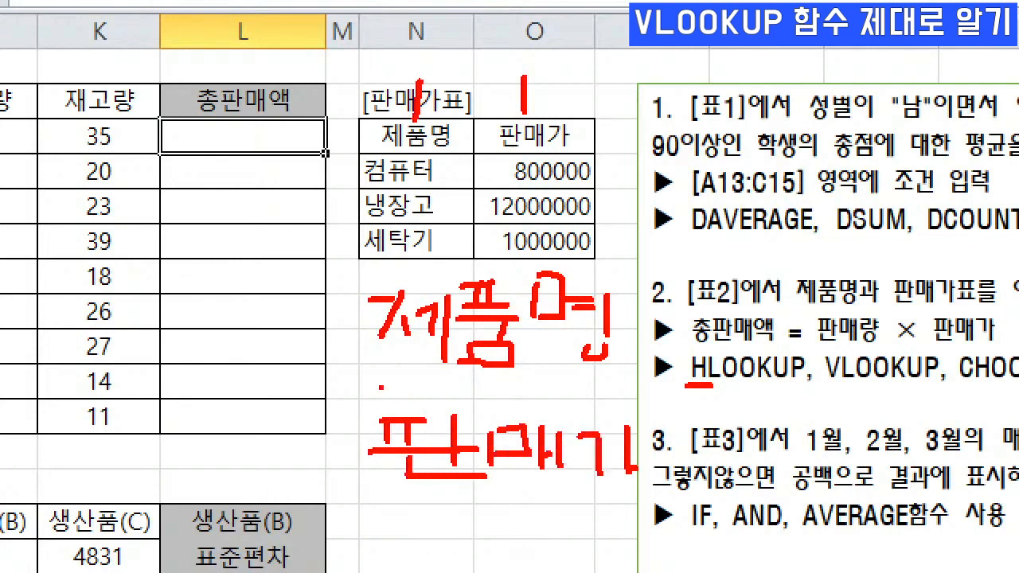
left_click_drag(381, 388, 619, 389)
mouse_move(360, 270)
left_mouse_down()
mouse_move(569, 269)
mouse_move(367, 484)
mouse_move(642, 481)
left_mouse_up()
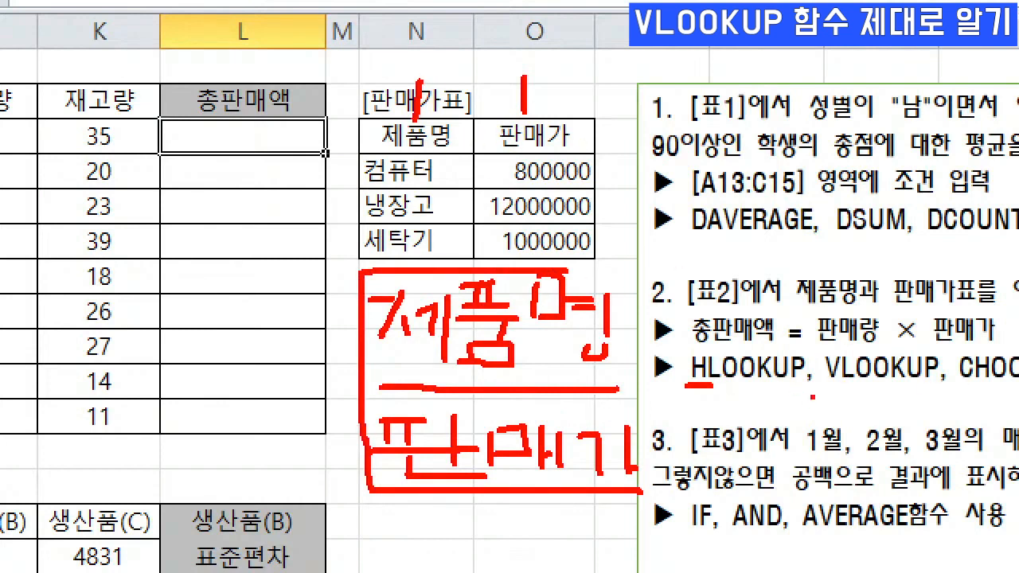
left_click_drag(813, 395, 919, 393)
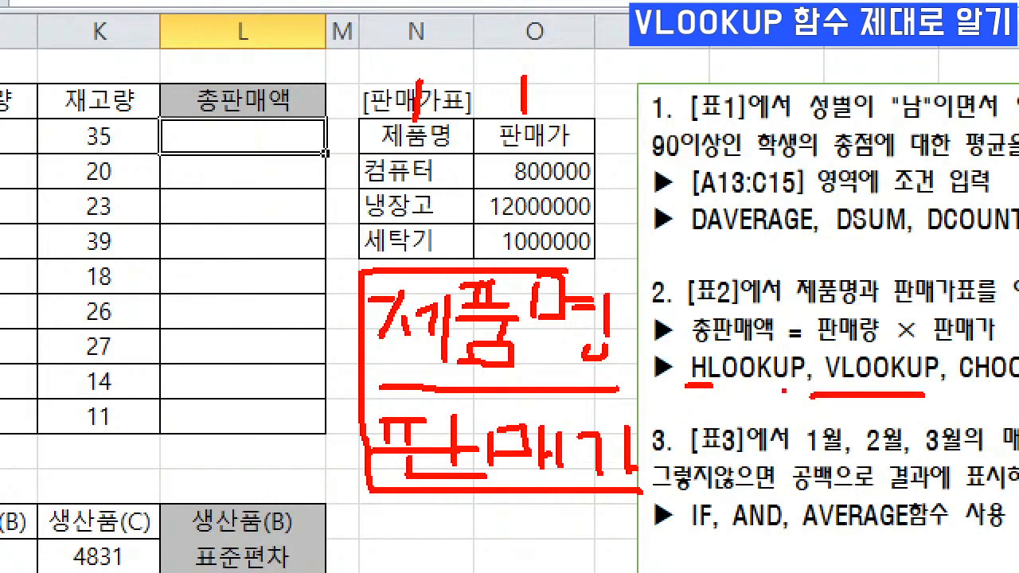
key("Escape")
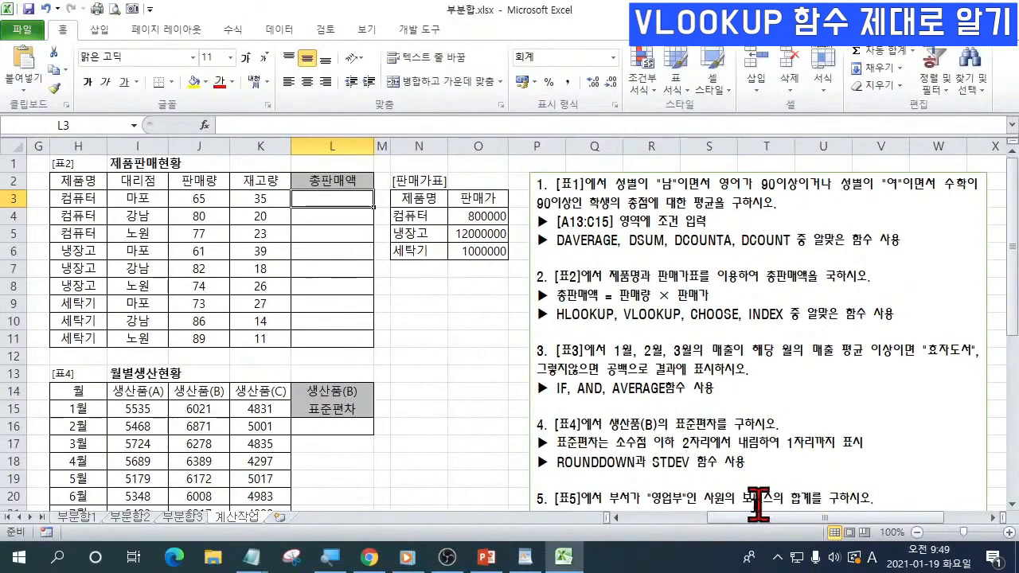
Step: Start a VLOOKUP formula in cell L3 using the suggested function name
left_click_drag(963, 532, 973, 531)
scroll(766, 364, "up", 1)
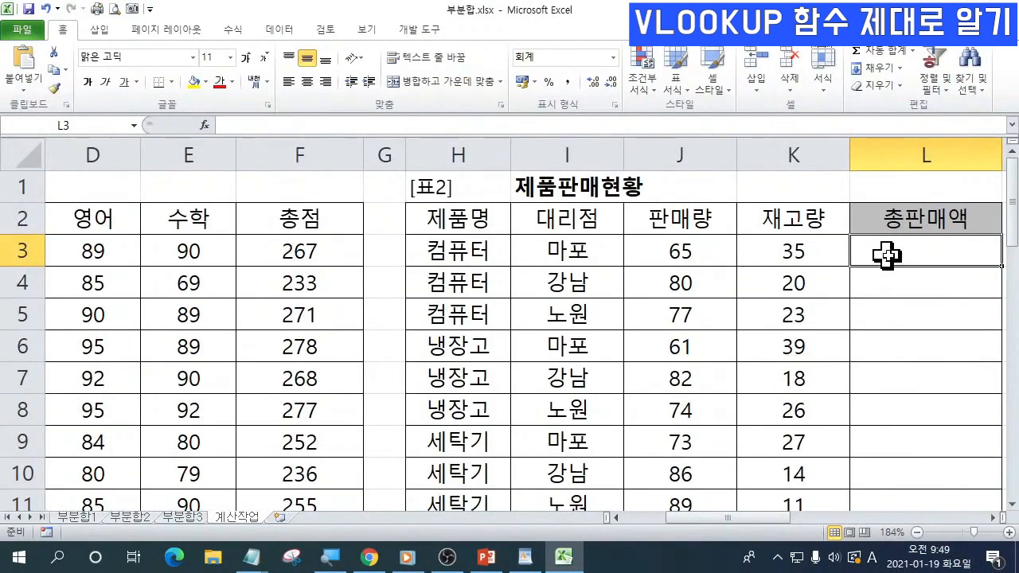
left_click_drag(774, 521, 818, 522)
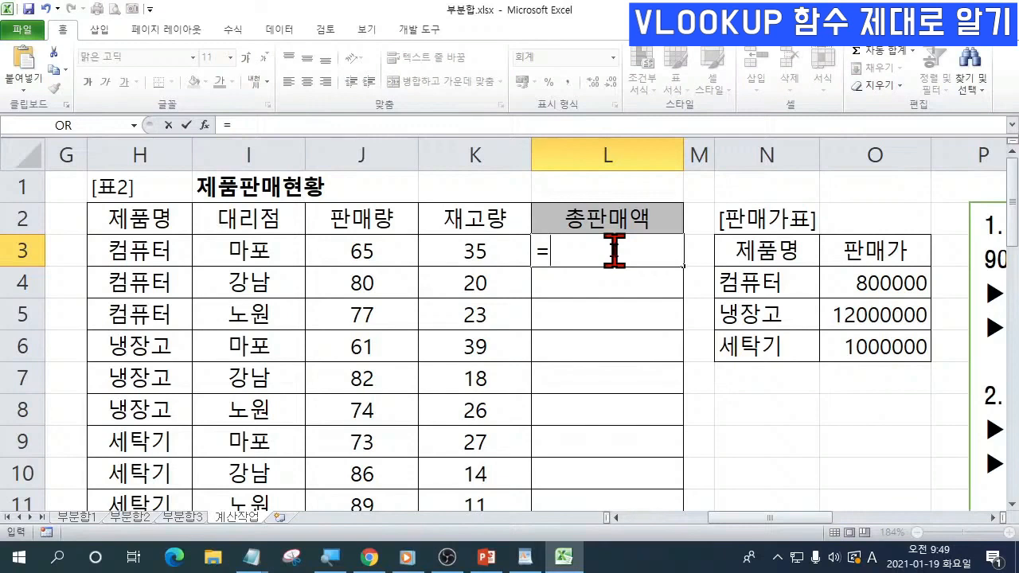
type("V")
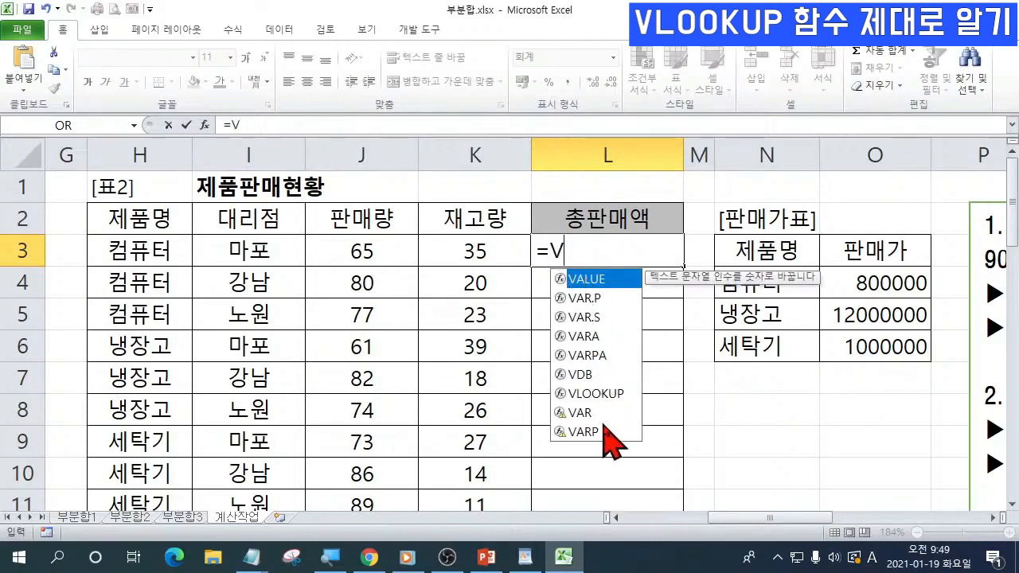
type("L")
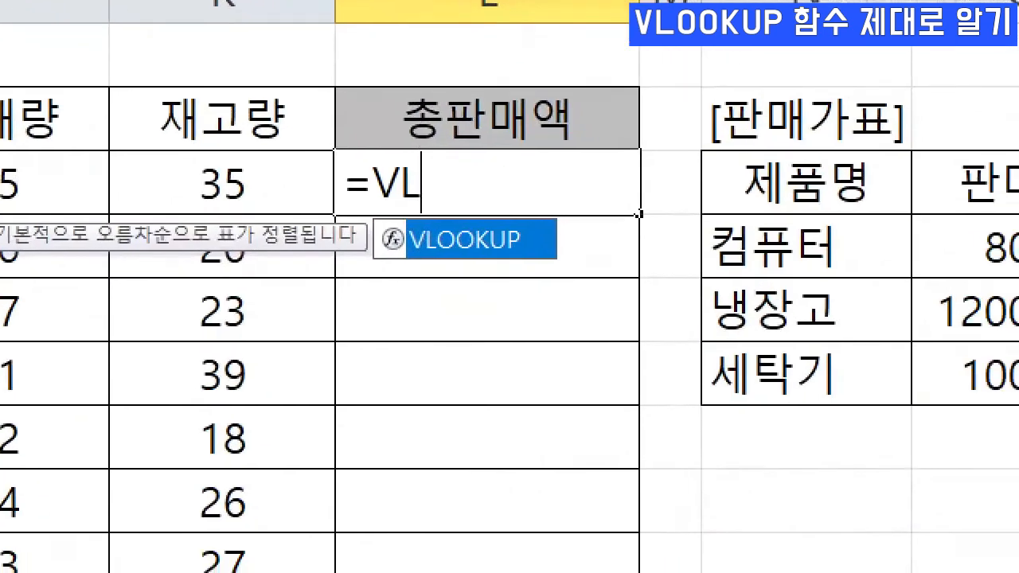
left_click_drag(375, 213, 404, 214)
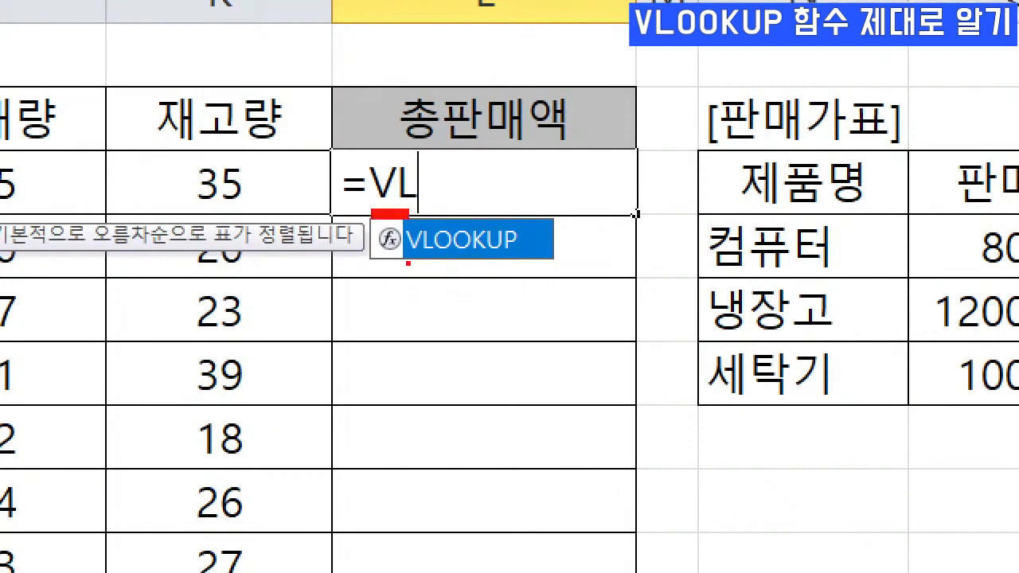
left_click_drag(404, 263, 523, 263)
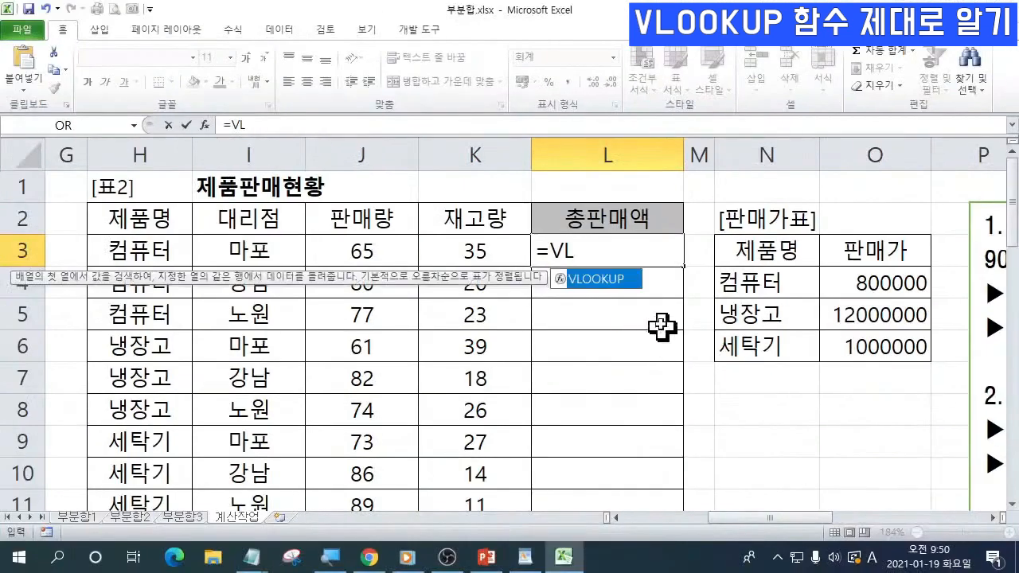
double_click(602, 280)
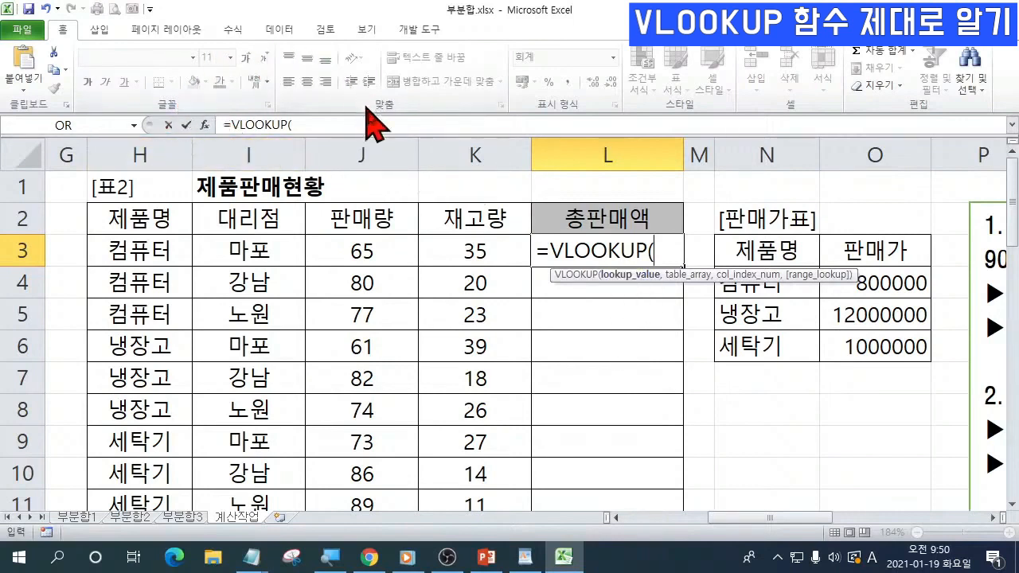
Step: Open the VLOOKUP function arguments and set the lookup value to the product name in H3
left_click(203, 126)
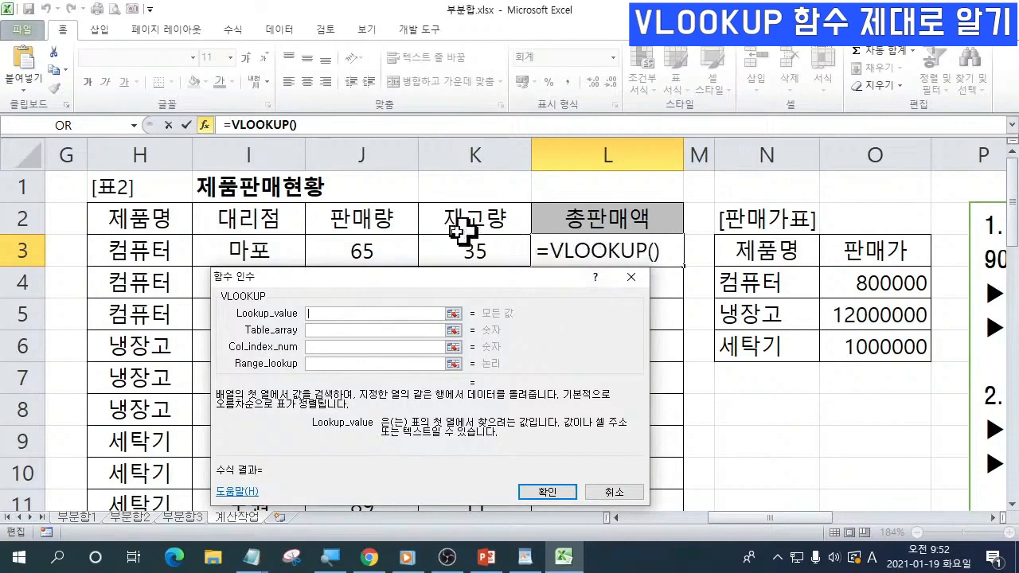
key("ctrl")
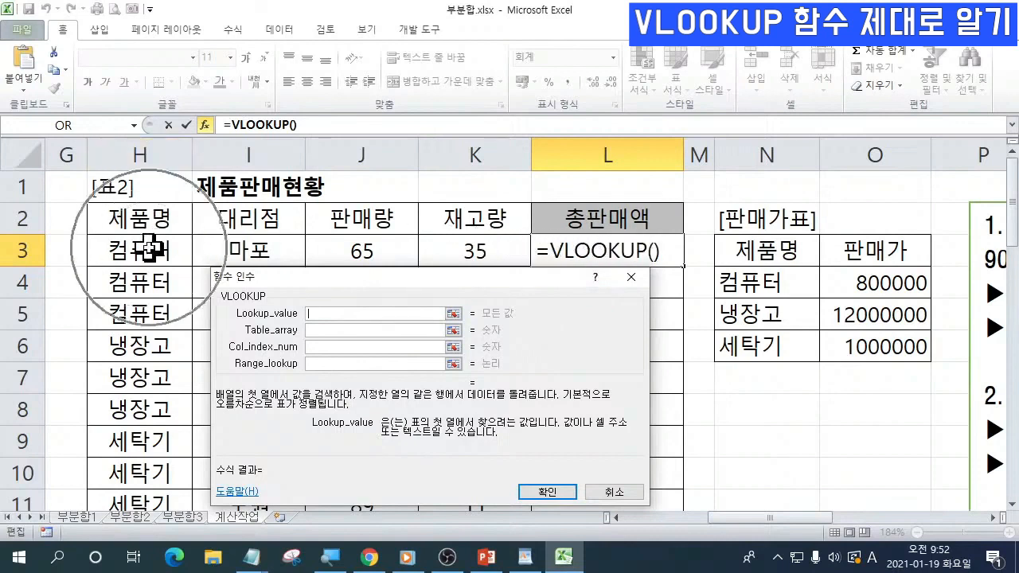
left_click(148, 250)
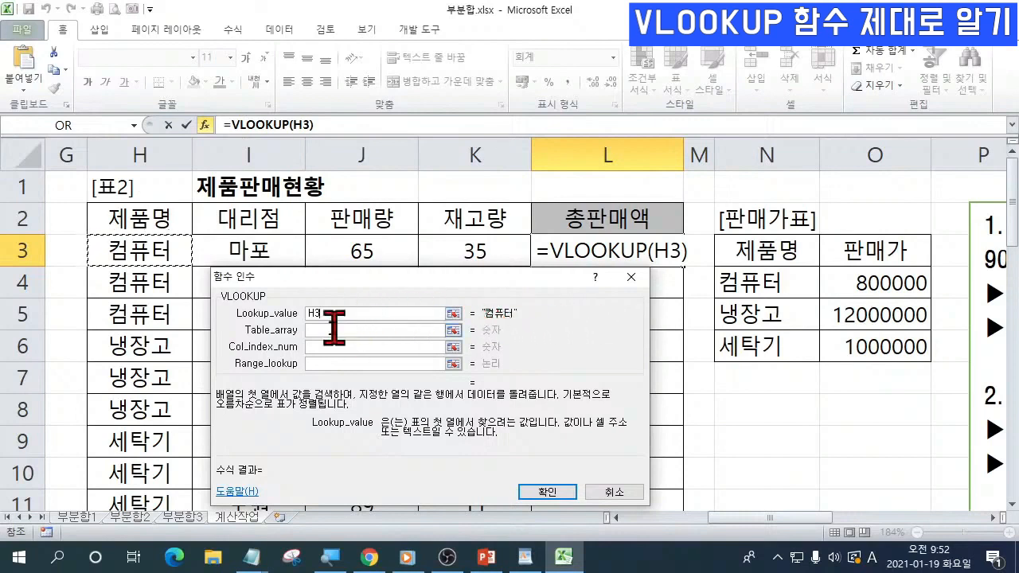
left_click(149, 253)
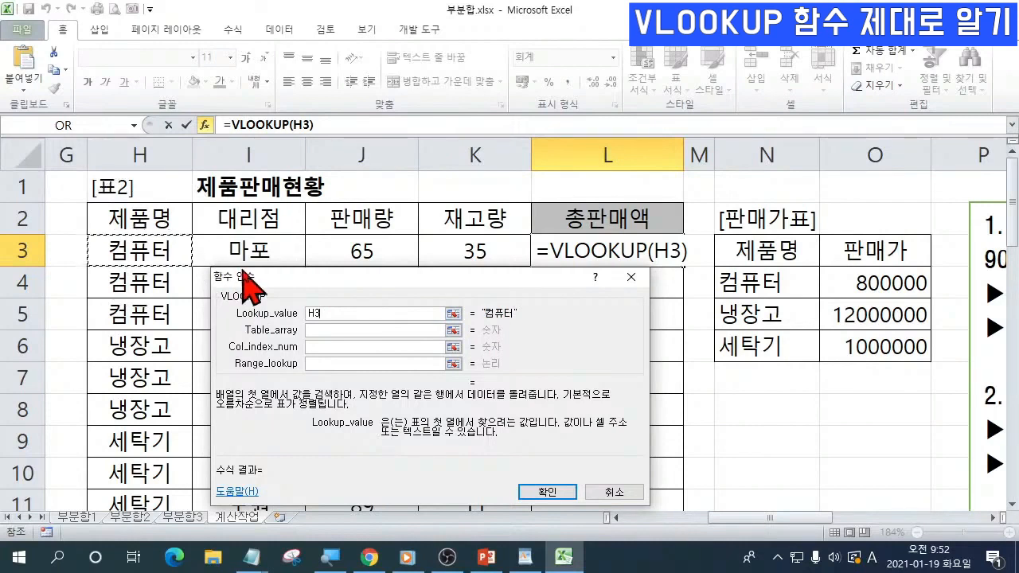
key("Tab")
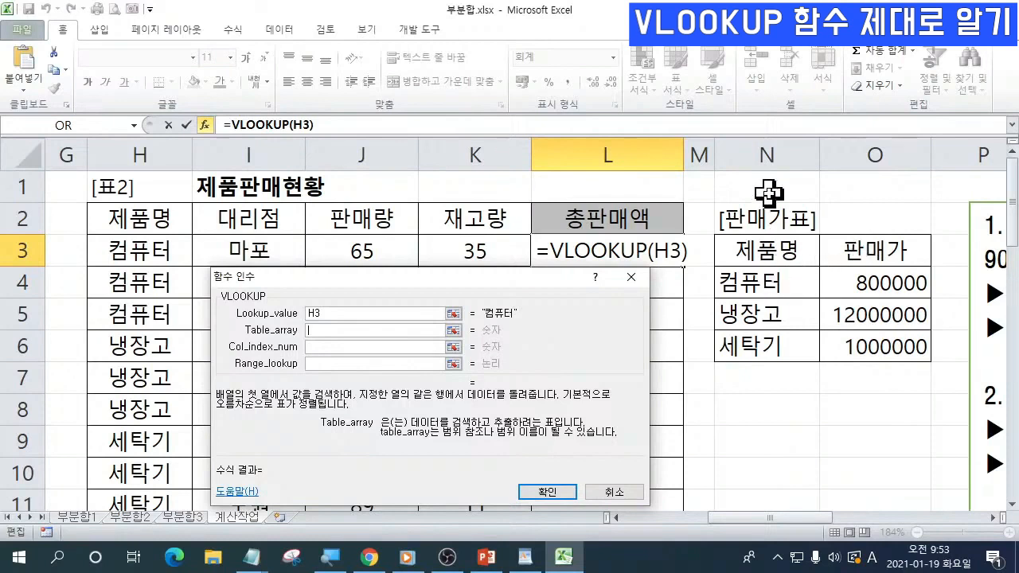
Step: Set the table array to the price table data N4:O6, without its header row
left_click(762, 281)
left_click_drag(761, 281, 836, 329)
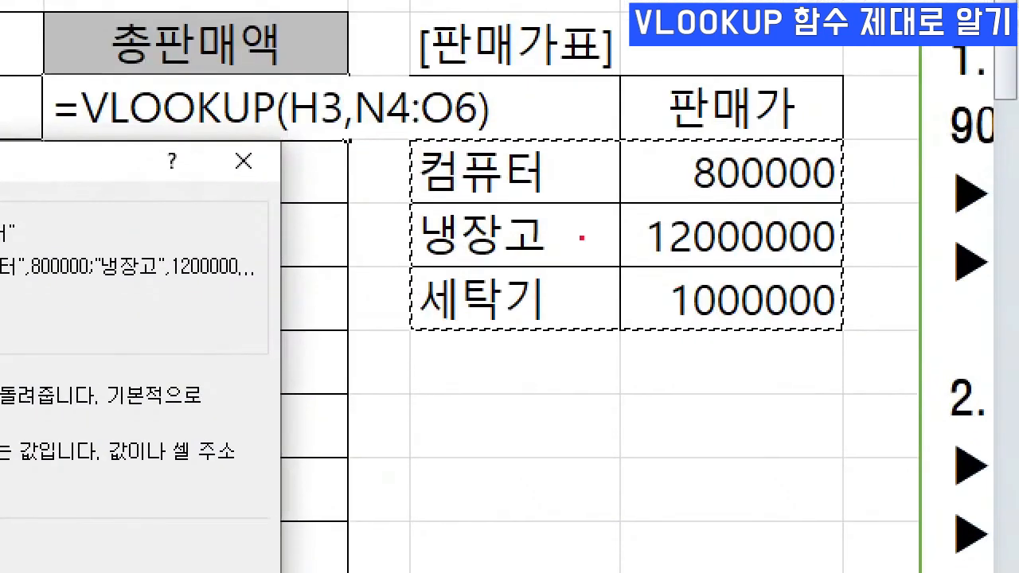
mouse_move(409, 137)
left_mouse_down()
mouse_move(427, 223)
mouse_move(796, 307)
mouse_move(841, 335)
left_mouse_up()
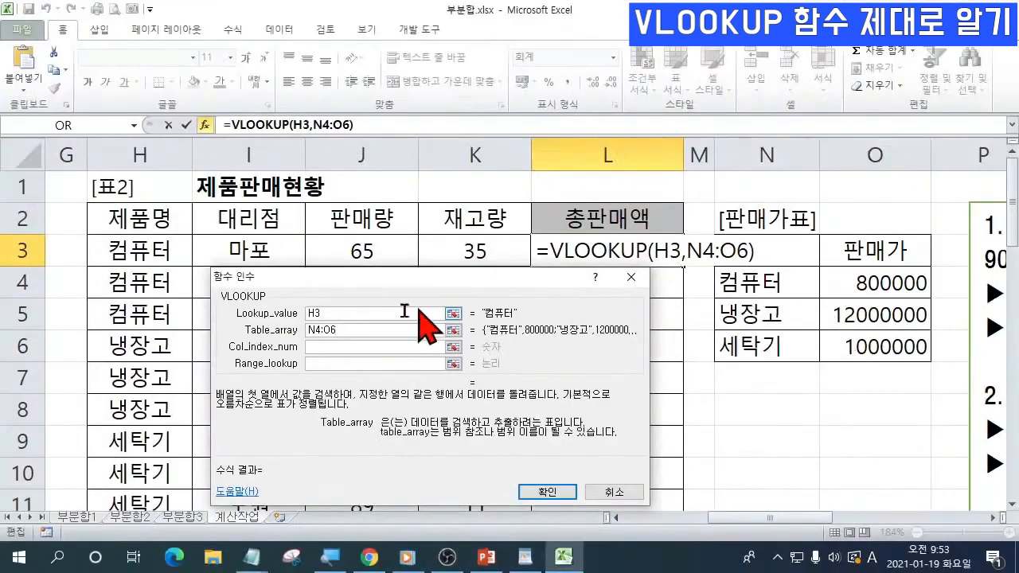
left_click_drag(338, 329, 306, 330)
left_click_drag(784, 290, 842, 340)
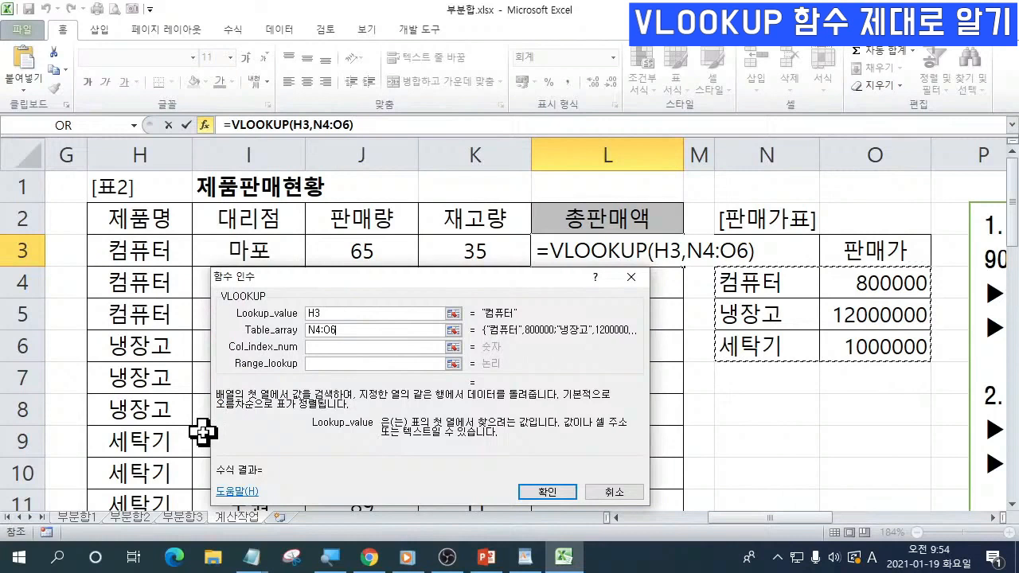
left_click_drag(366, 277, 452, 277)
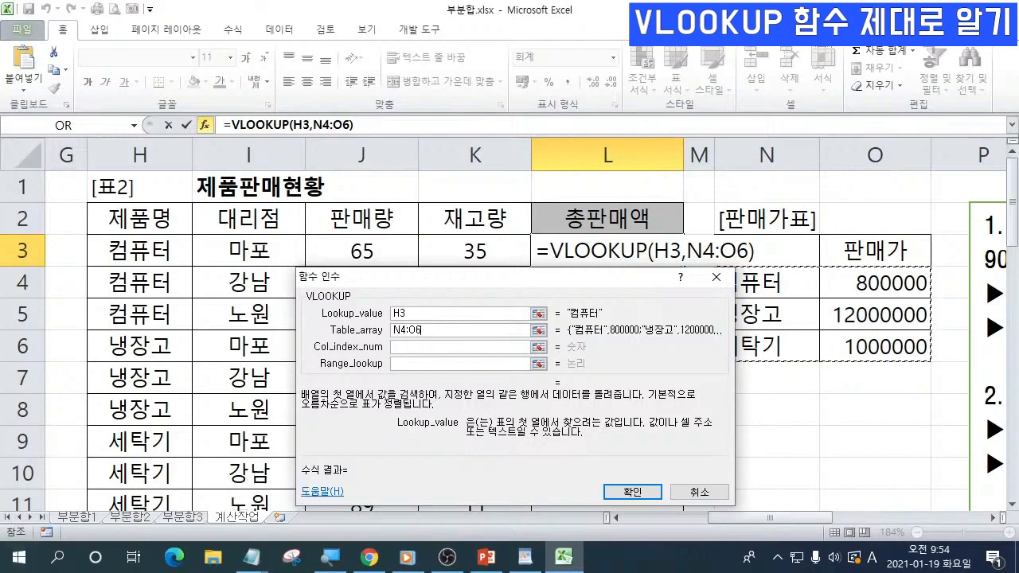
key("F4")
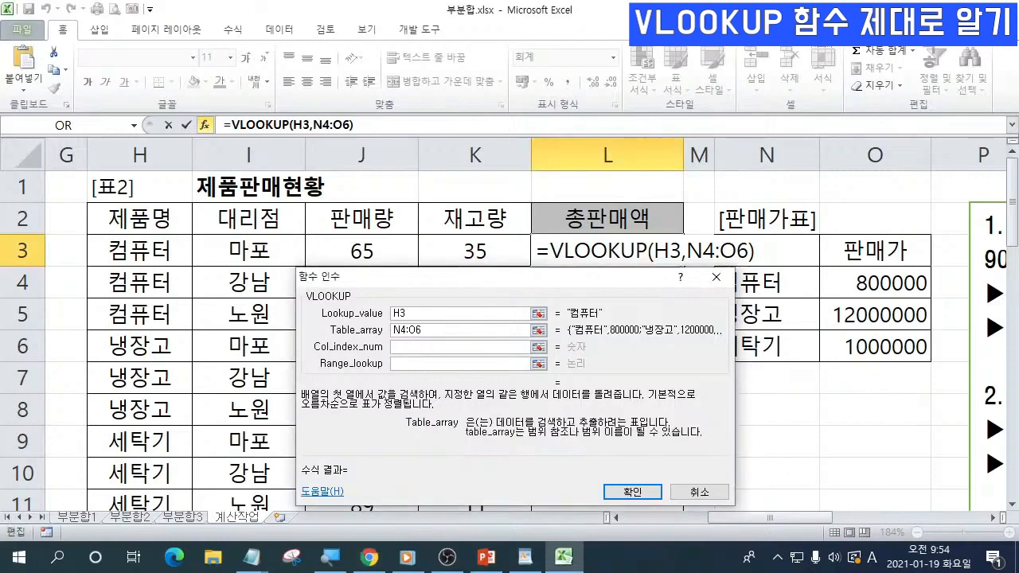
key("ctrl+alt+k")
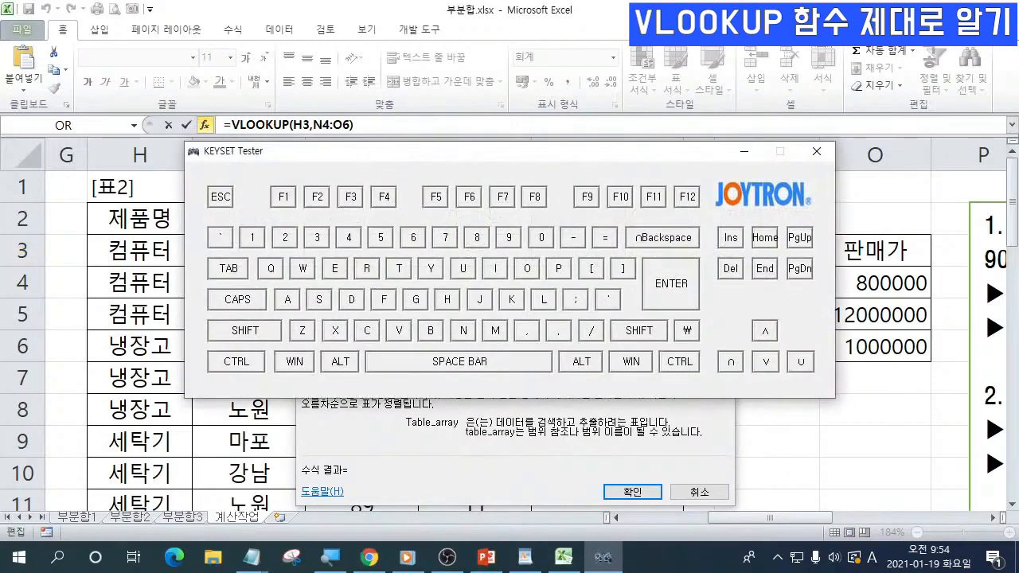
key("F4")
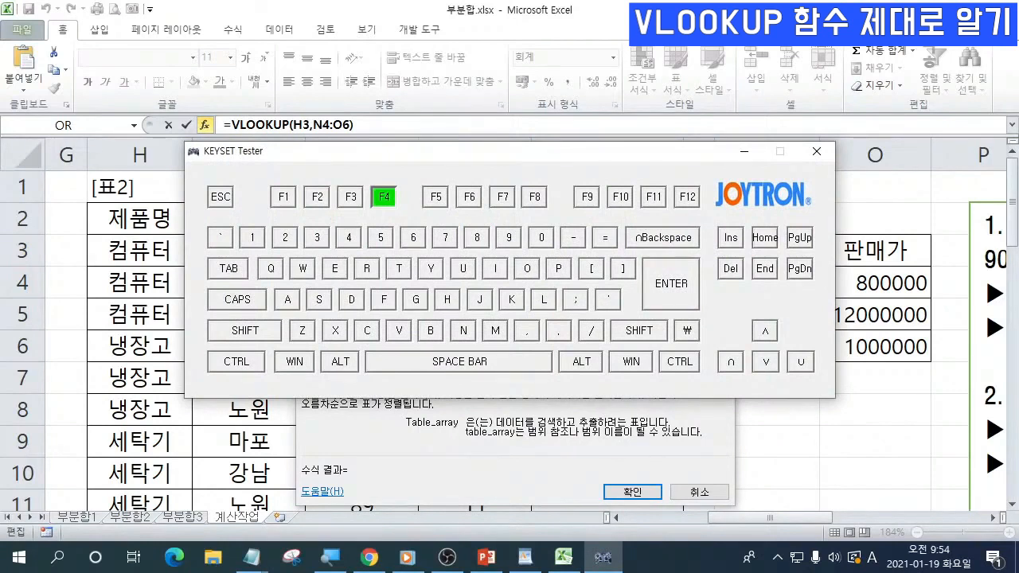
key("F4")
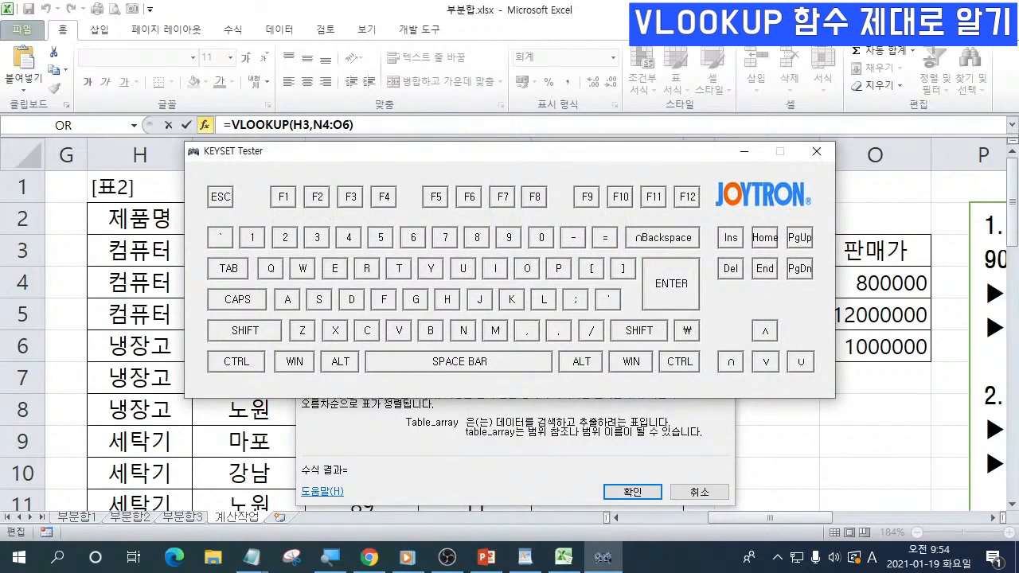
left_click(742, 151)
Step: Convert the table array to the absolute reference $N$4:$O$6
left_click_drag(432, 330, 393, 330)
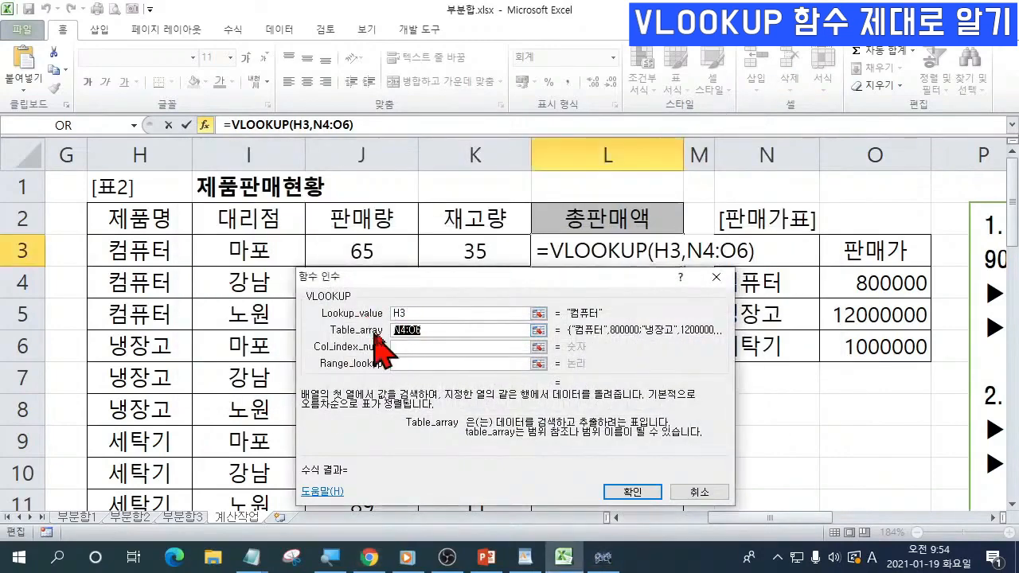
key("F4")
left_click(475, 329)
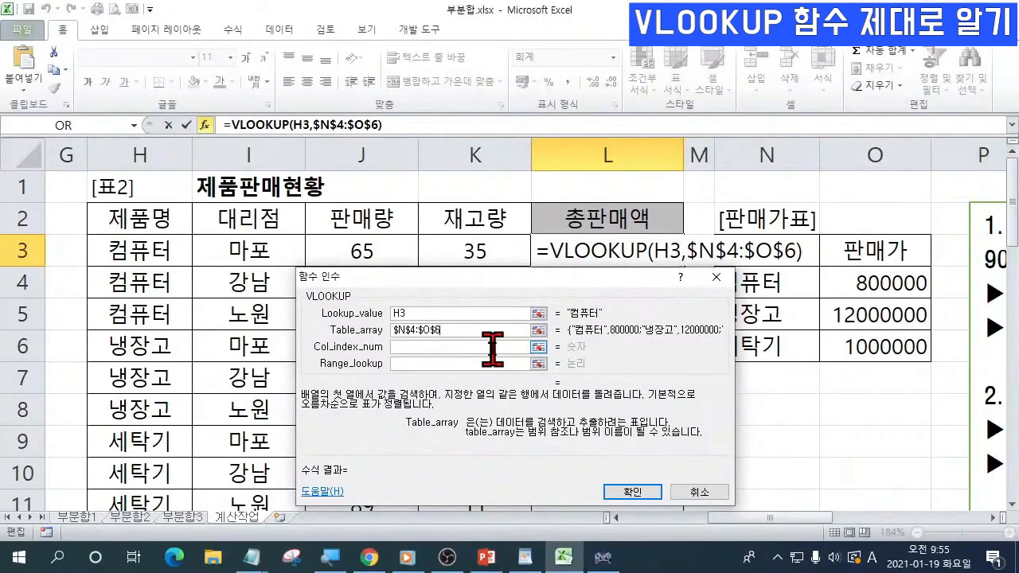
Step: Set the VLOOKUP column index number to 2 so that it returns the 판매가 column
left_click(492, 348)
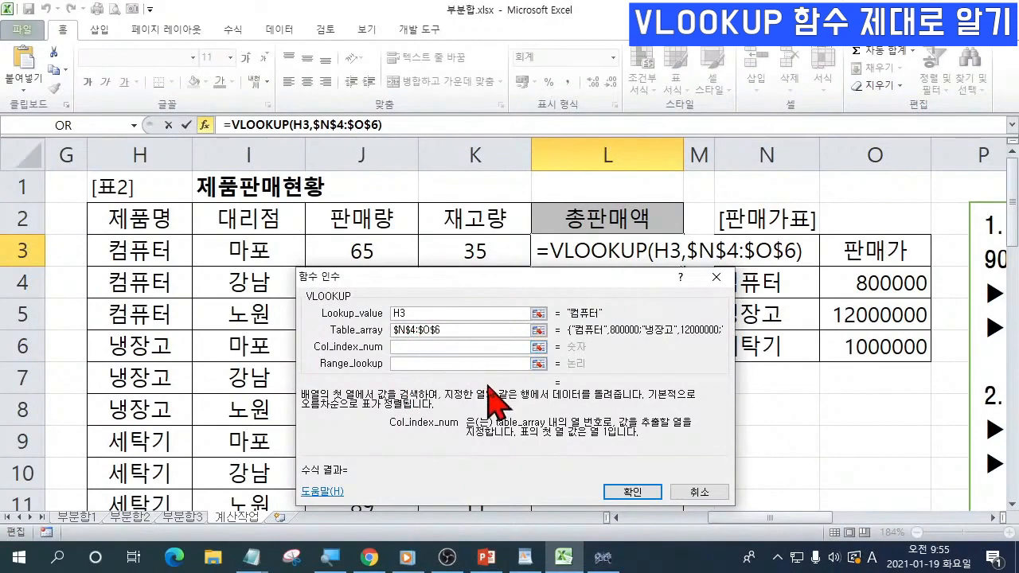
type("2")
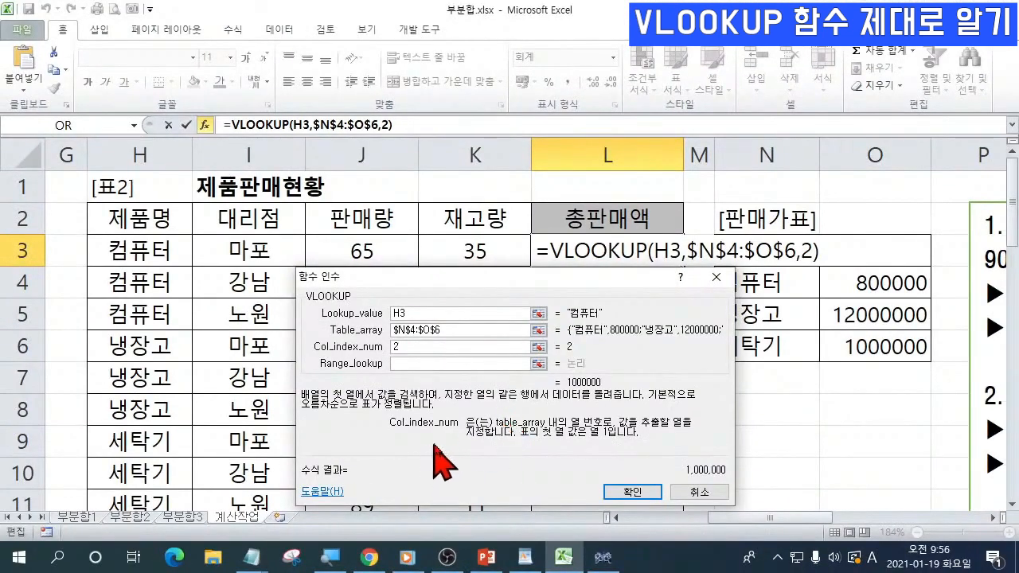
key("Tab")
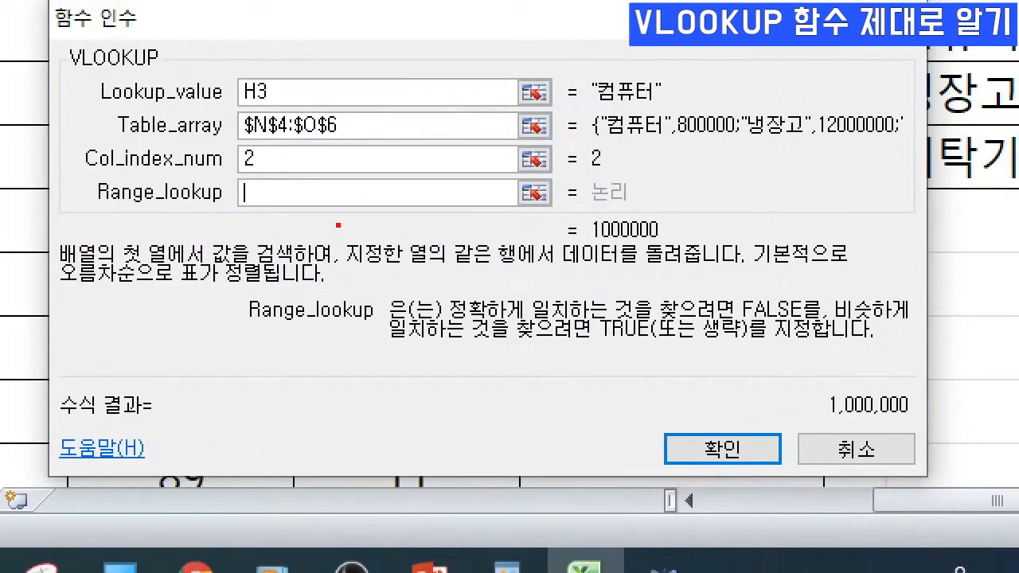
left_click_drag(241, 103, 271, 103)
left_click_drag(241, 140, 358, 140)
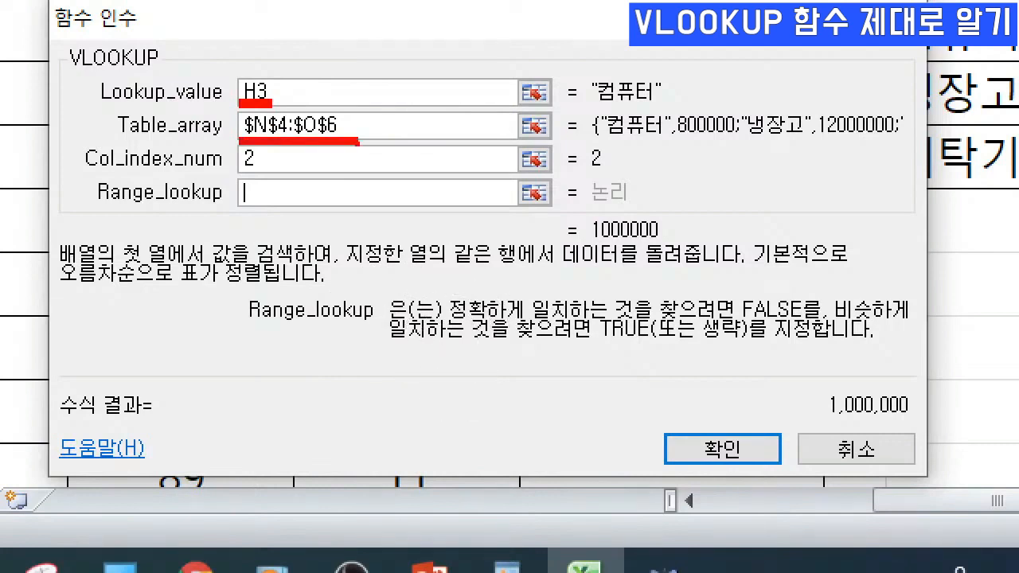
left_click_drag(444, 317, 802, 319)
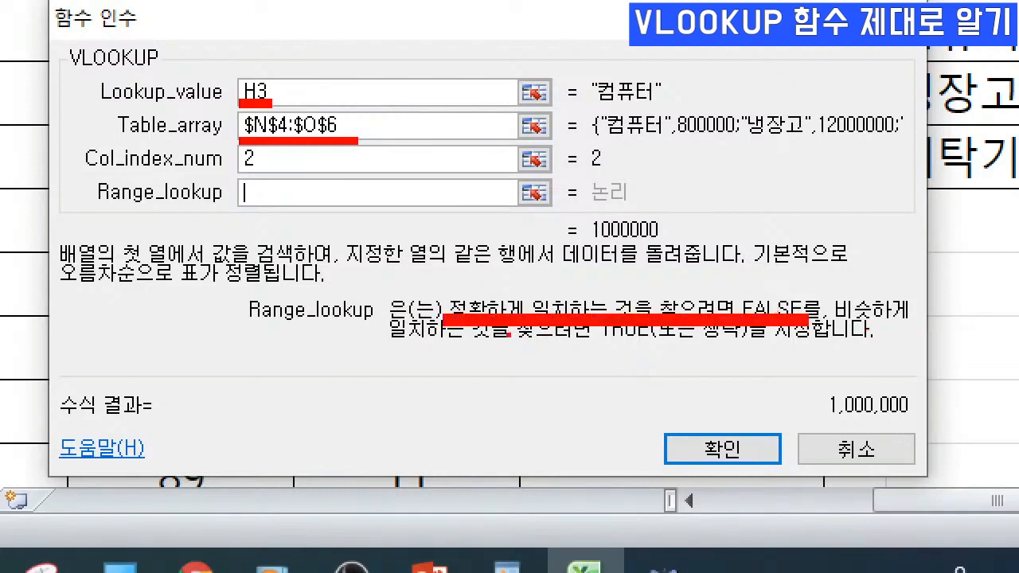
left_click_drag(603, 339, 744, 344)
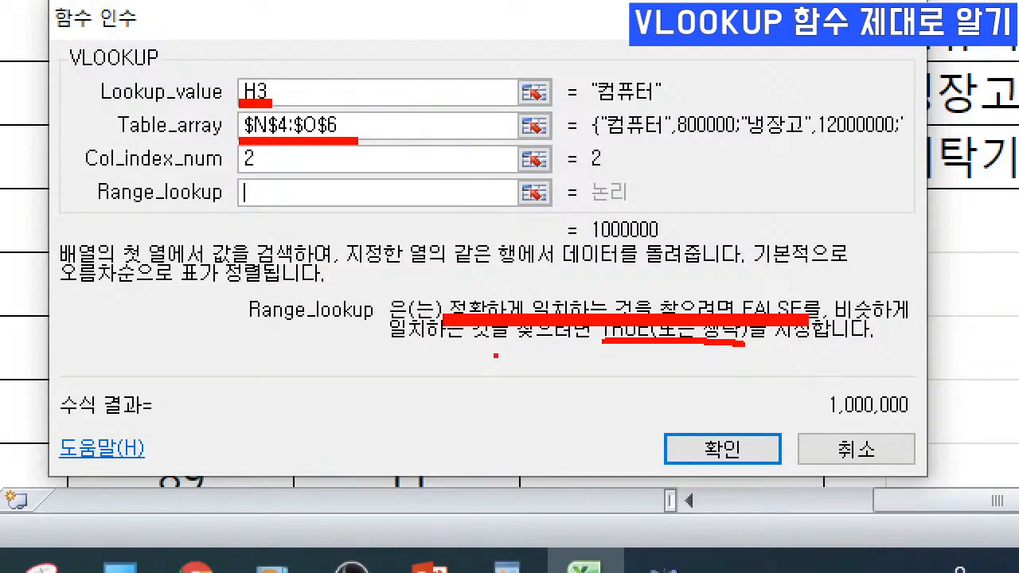
key("Escape")
key("ctrl+1")
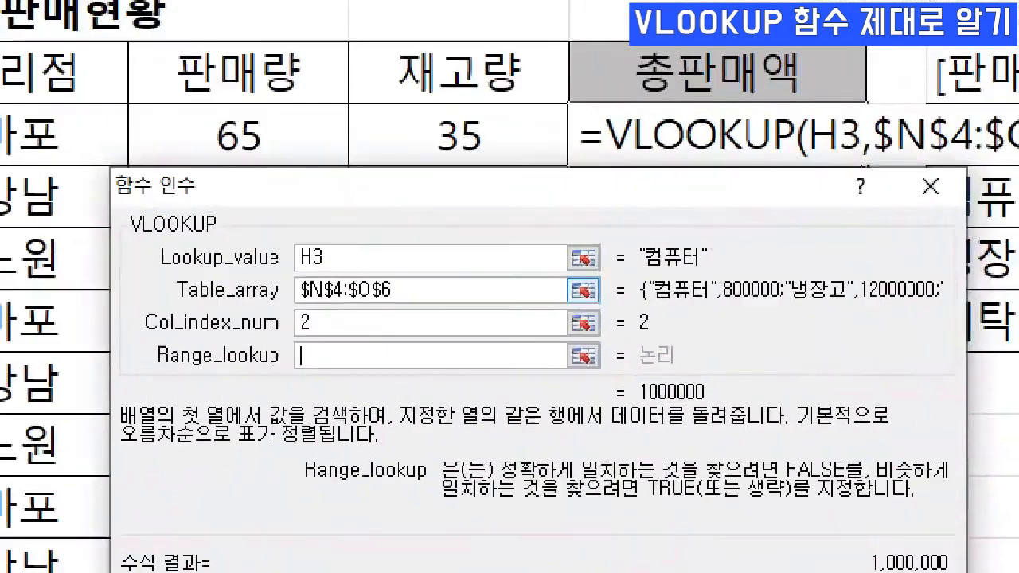
mouse_move(343, 169)
left_mouse_down()
mouse_move(307, 172)
mouse_move(315, 132)
mouse_move(343, 168)
mouse_move(380, 121)
mouse_move(399, 142)
left_mouse_up()
mouse_move(452, 80)
left_mouse_down()
mouse_move(452, 102)
mouse_move(482, 75)
mouse_move(485, 100)
left_mouse_up()
mouse_move(458, 101)
left_mouse_down()
mouse_move(485, 99)
mouse_move(475, 137)
mouse_move(506, 147)
mouse_move(531, 106)
mouse_move(517, 146)
mouse_move(540, 132)
left_mouse_up()
mouse_move(557, 90)
left_mouse_down()
mouse_move(546, 109)
mouse_move(562, 163)
left_mouse_up()
mouse_move(562, 135)
left_mouse_down()
mouse_move(579, 129)
mouse_move(554, 139)
left_mouse_up()
mouse_move(613, 116)
left_mouse_down()
mouse_move(660, 103)
mouse_move(657, 123)
left_mouse_up()
mouse_move(685, 89)
left_mouse_down()
mouse_move(747, 83)
mouse_move(694, 159)
left_mouse_up()
mouse_move(697, 124)
left_mouse_down()
mouse_move(745, 119)
mouse_move(797, 164)
left_mouse_up()
left_click_drag(820, 93, 823, 164)
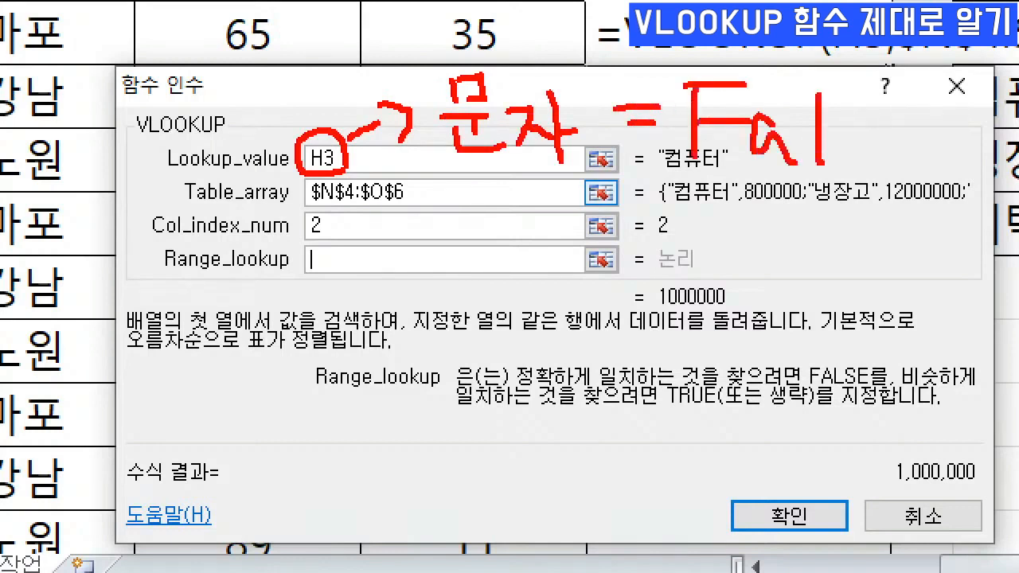
mouse_move(885, 121)
left_mouse_down()
mouse_move(864, 182)
mouse_move(921, 181)
left_mouse_up()
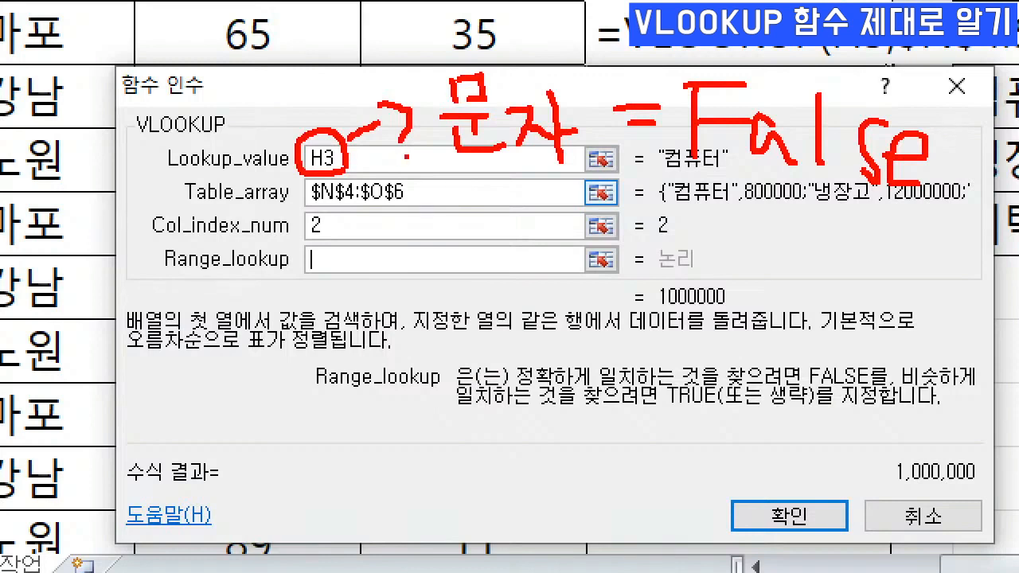
left_click_drag(671, 413, 833, 413)
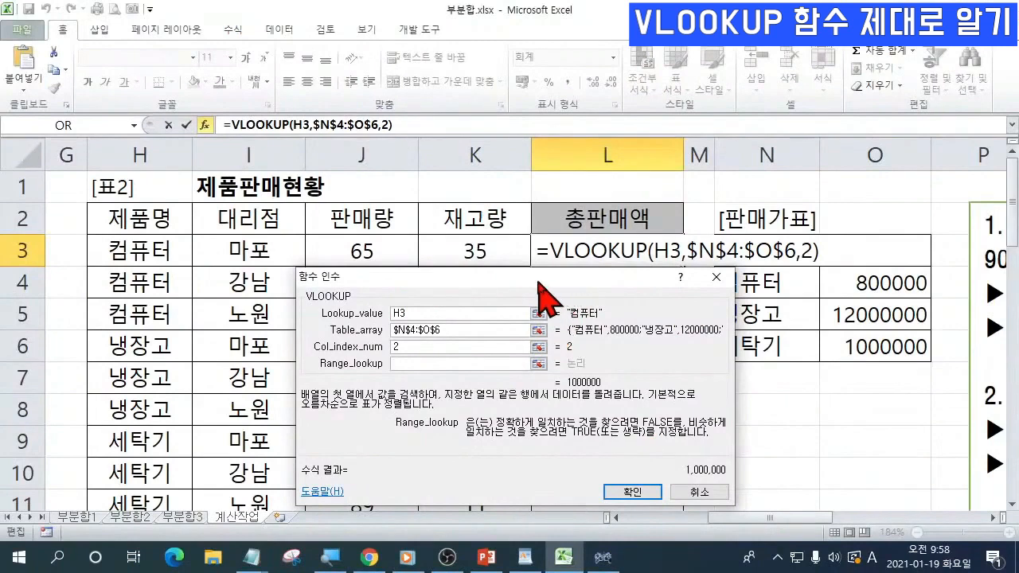
Step: Set the VLOOKUP range lookup to FALSE for an exact match and accept the function arguments
left_click_drag(444, 254, 422, 249)
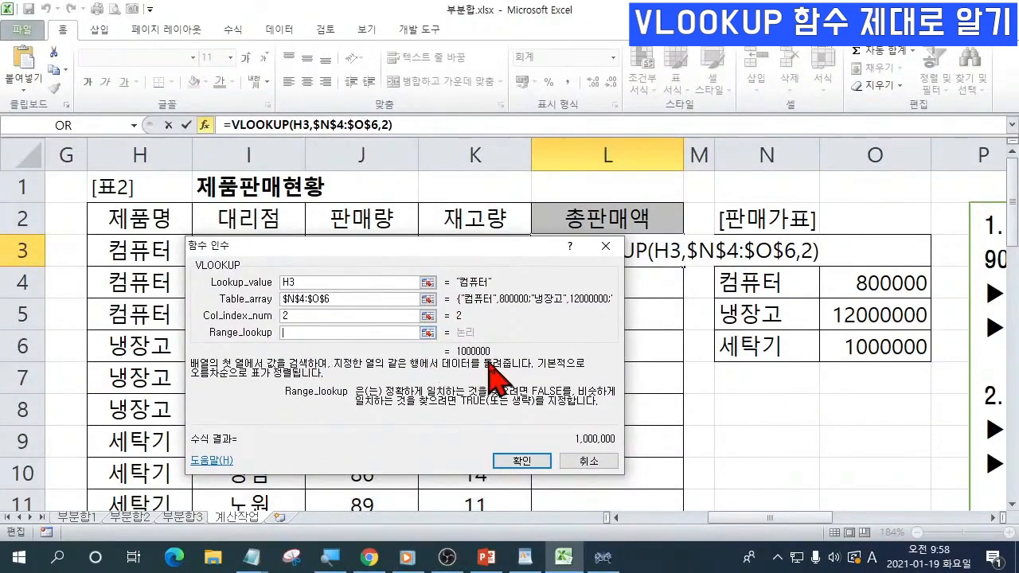
left_click(314, 333)
type("F")
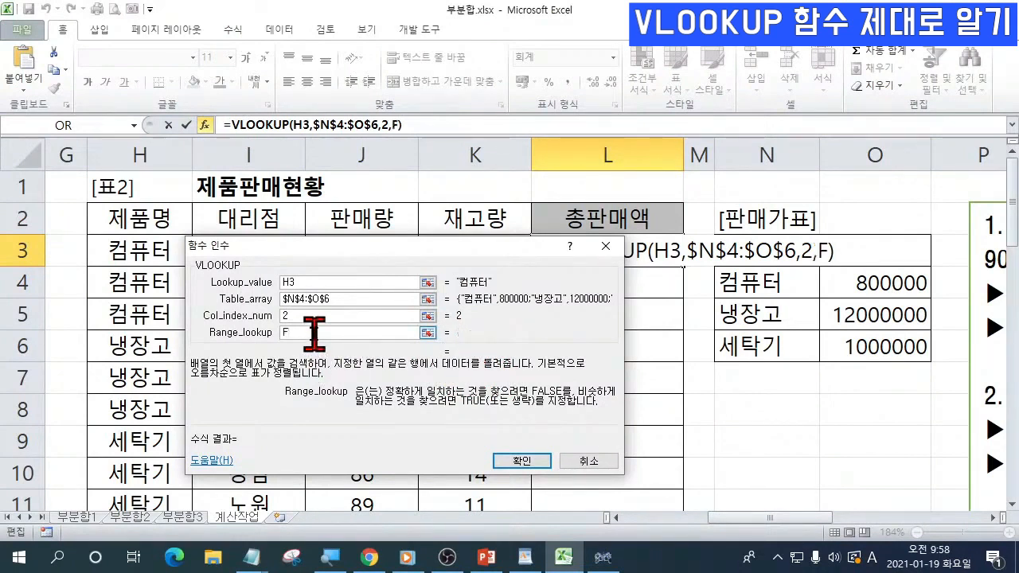
type("ALER")
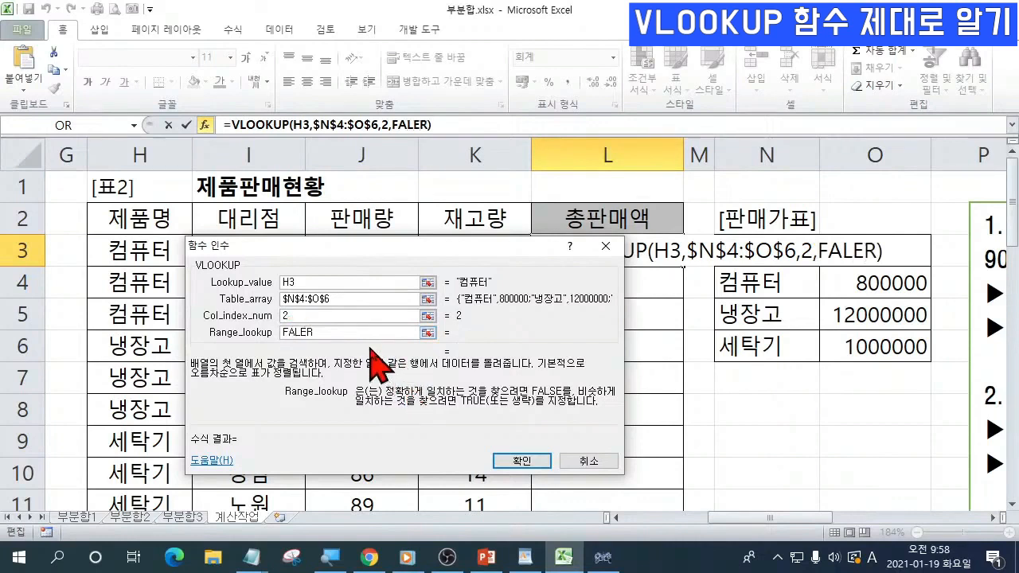
key("BackSpace")
key("BackSpace")
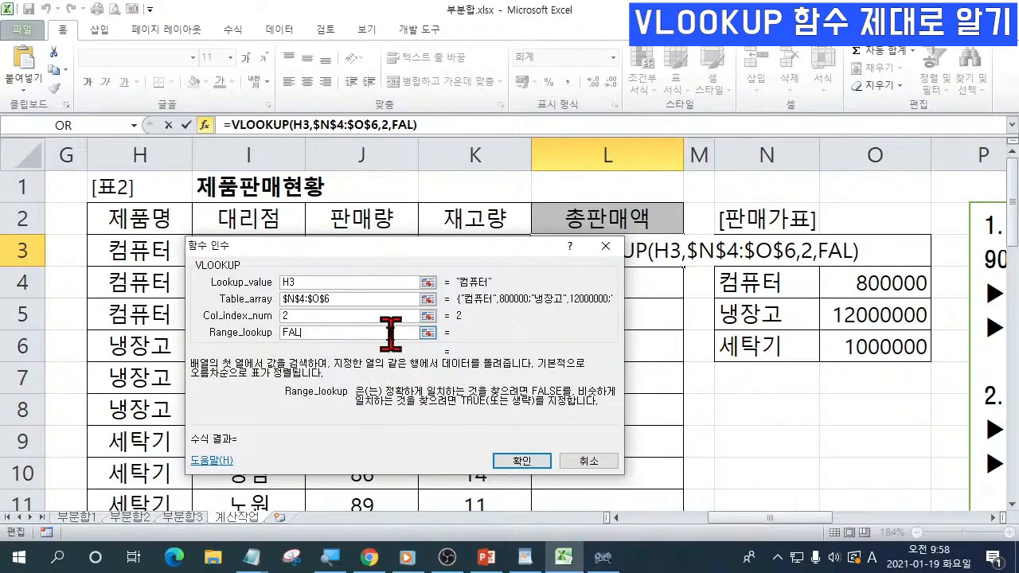
type("SE")
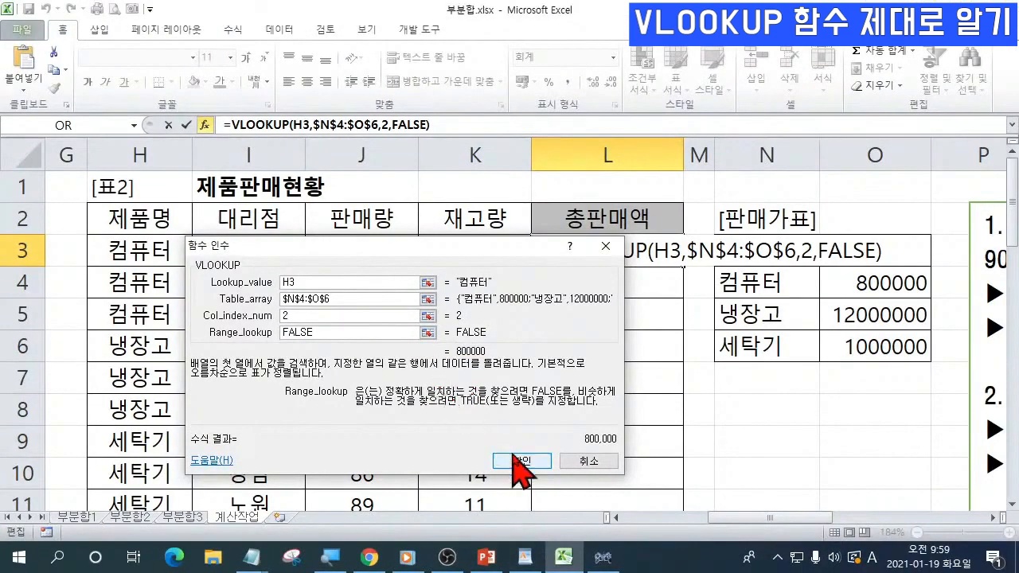
left_click(517, 461)
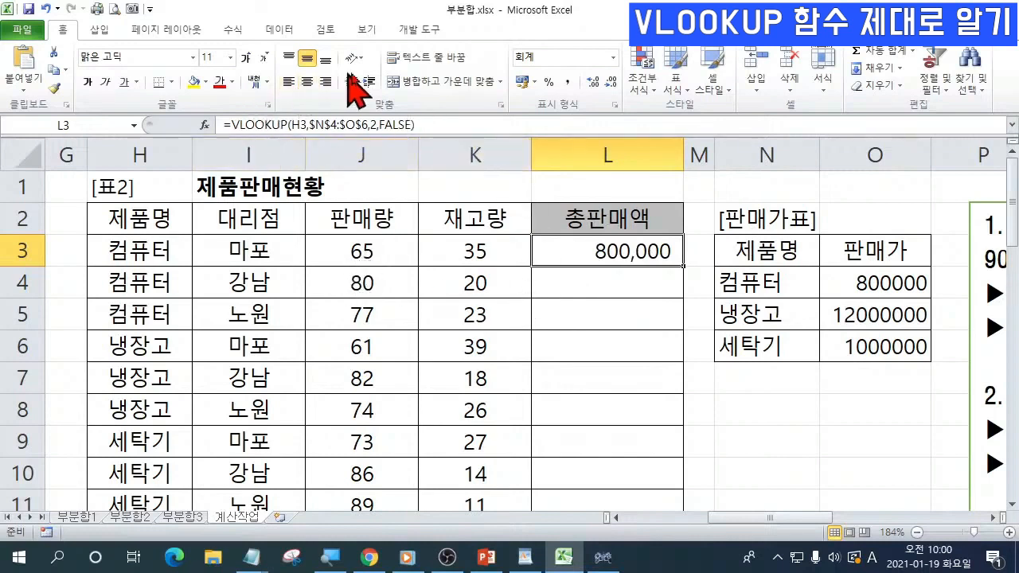
Step: Extend the formula in L3 to multiply the VLOOKUP result by the 판매량 in J3
left_click(446, 124)
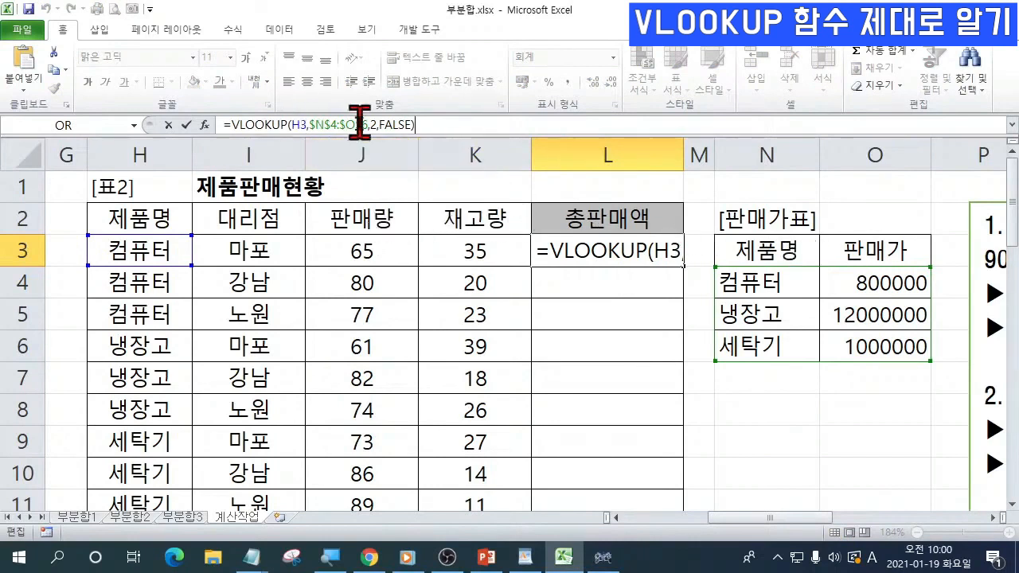
left_click(431, 125)
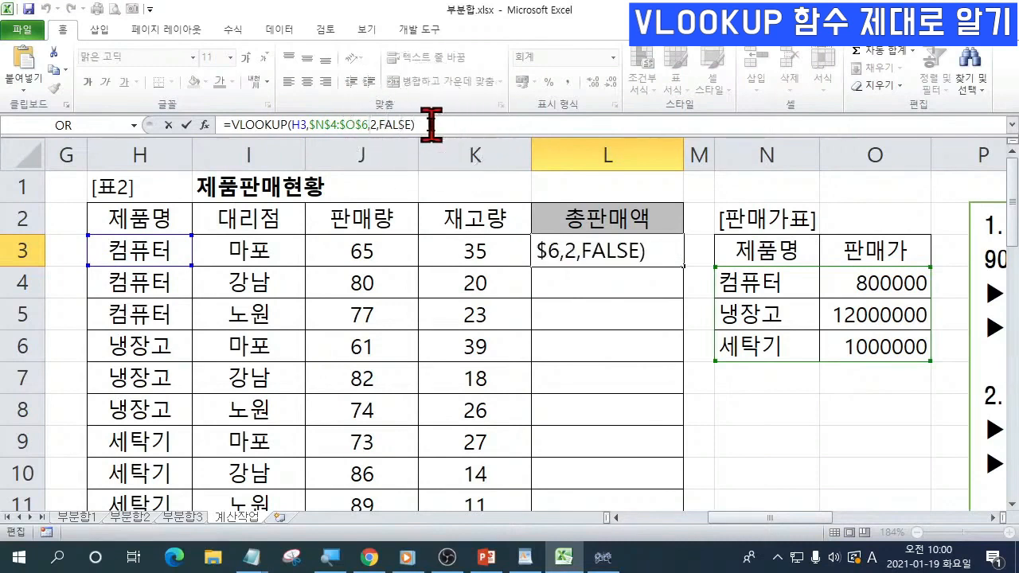
type("*")
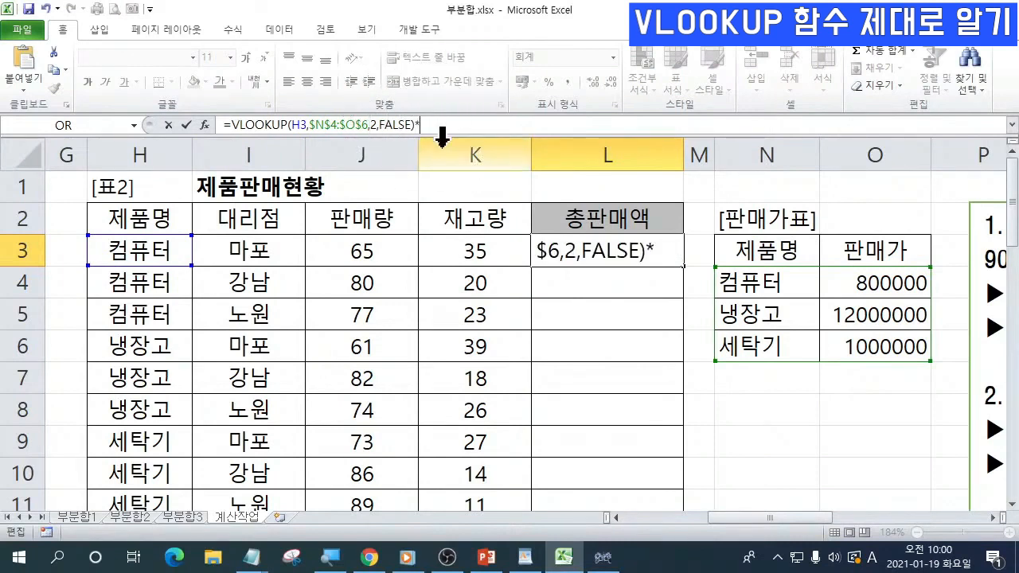
left_click(366, 253)
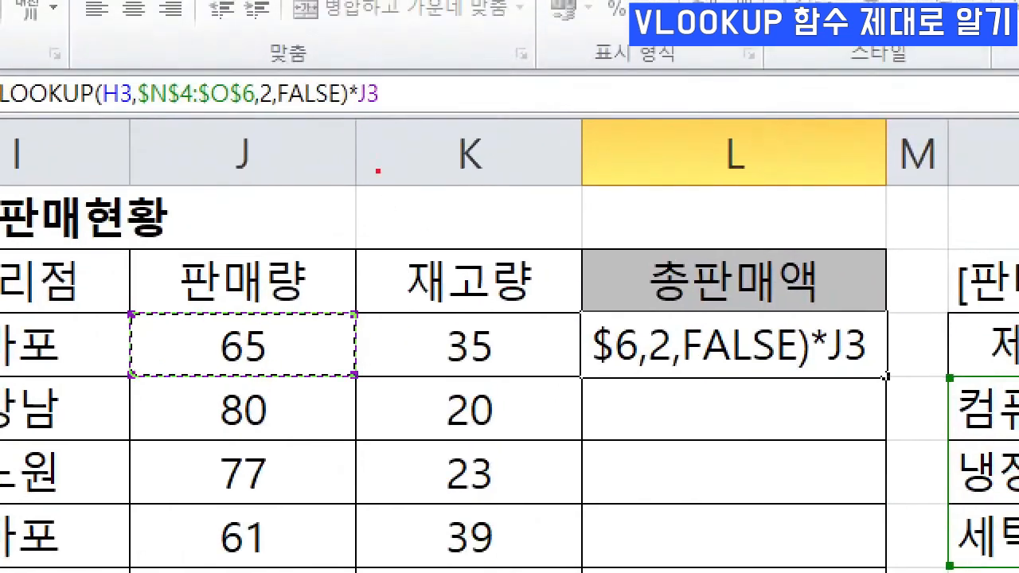
left_click_drag(346, 114, 378, 114)
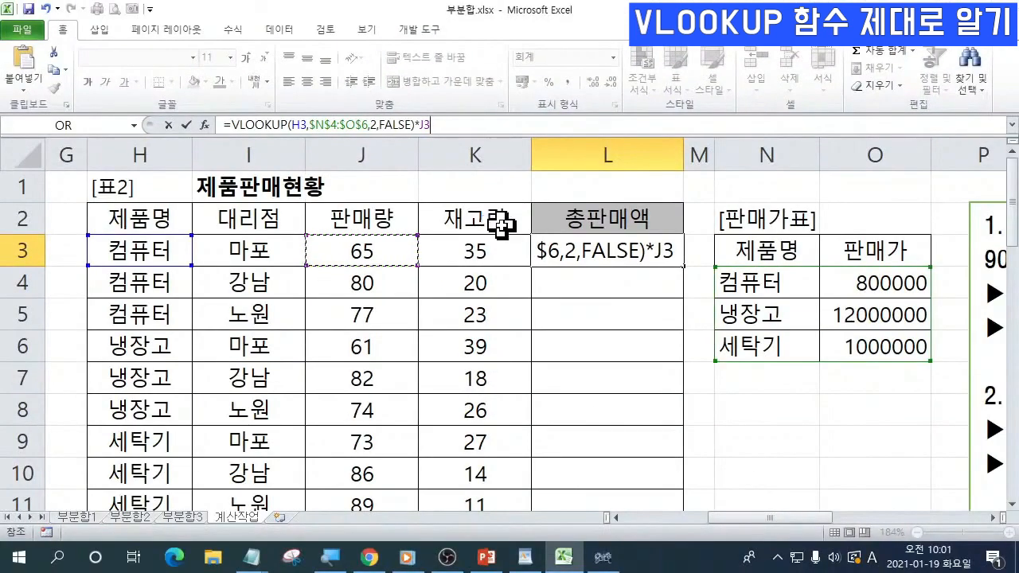
key("Return")
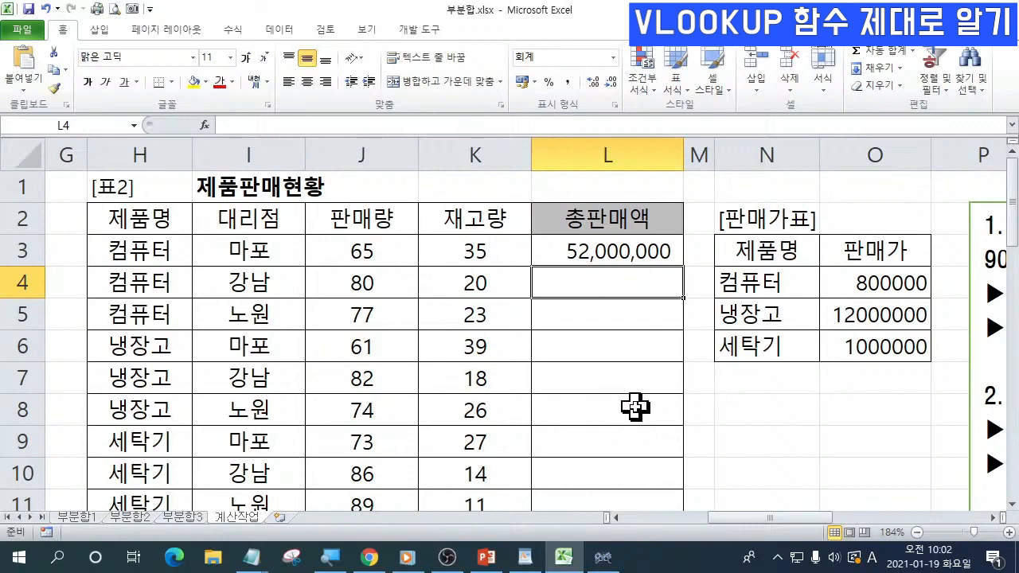
Step: Fill the L3 formula down through the remaining rows of the 총판매액 column
left_click(597, 251)
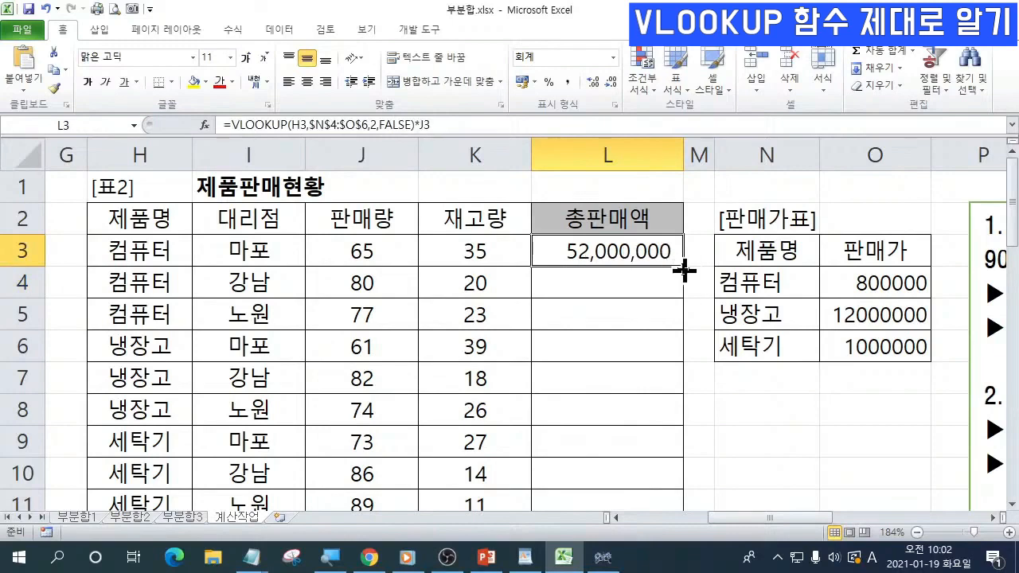
double_click(683, 270)
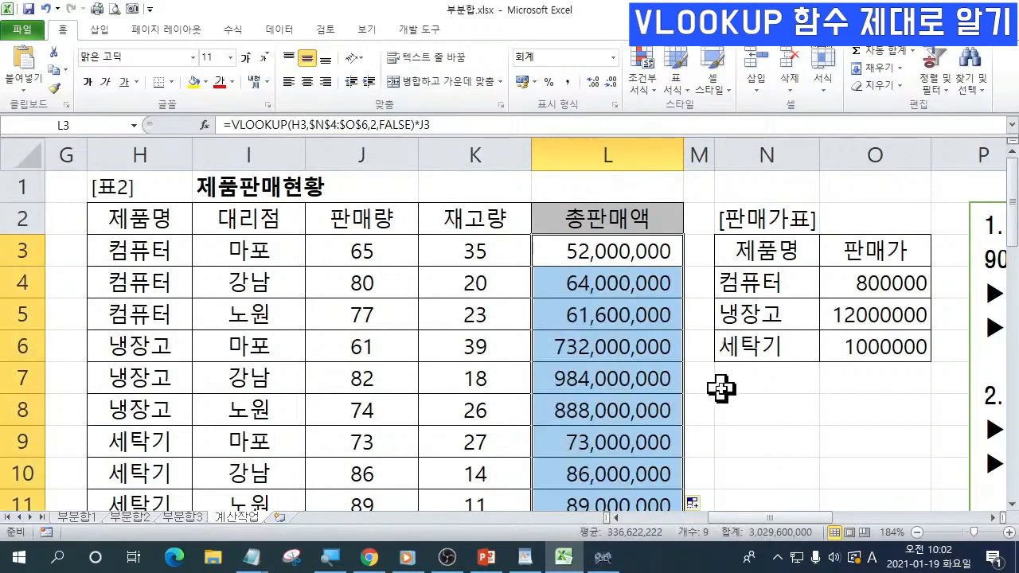
left_click(636, 291)
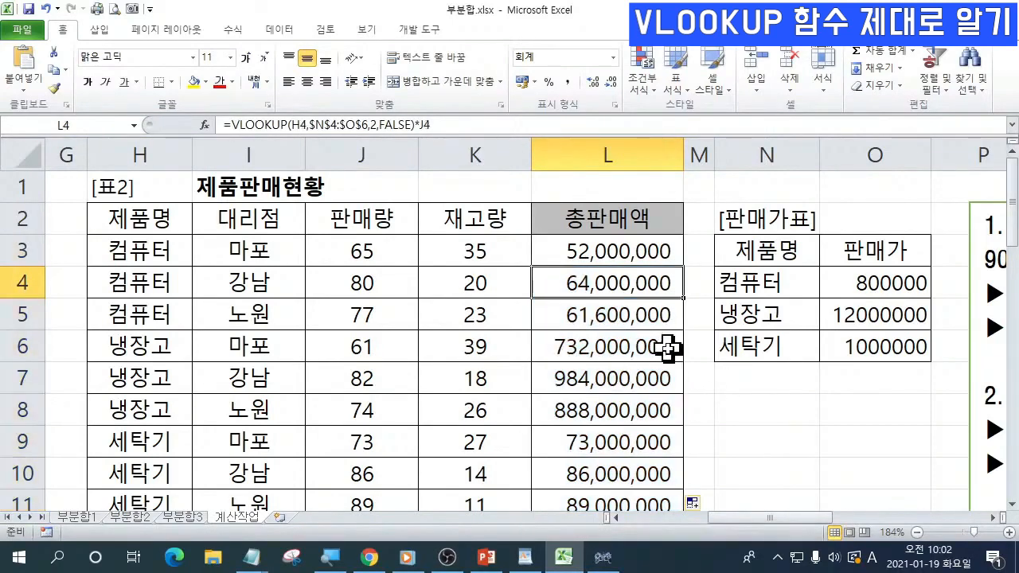